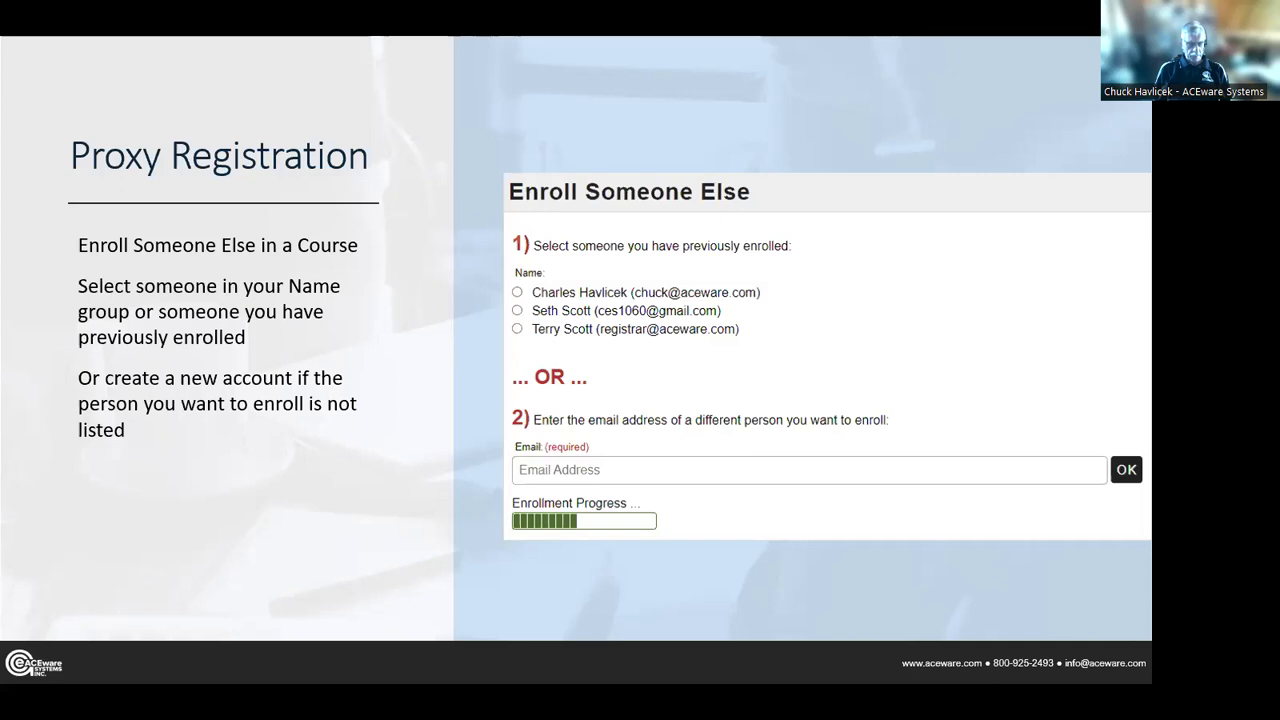
pyautogui.hotkey('alt', 'Tab')
pyautogui.hotkey('alt', 'Tab')
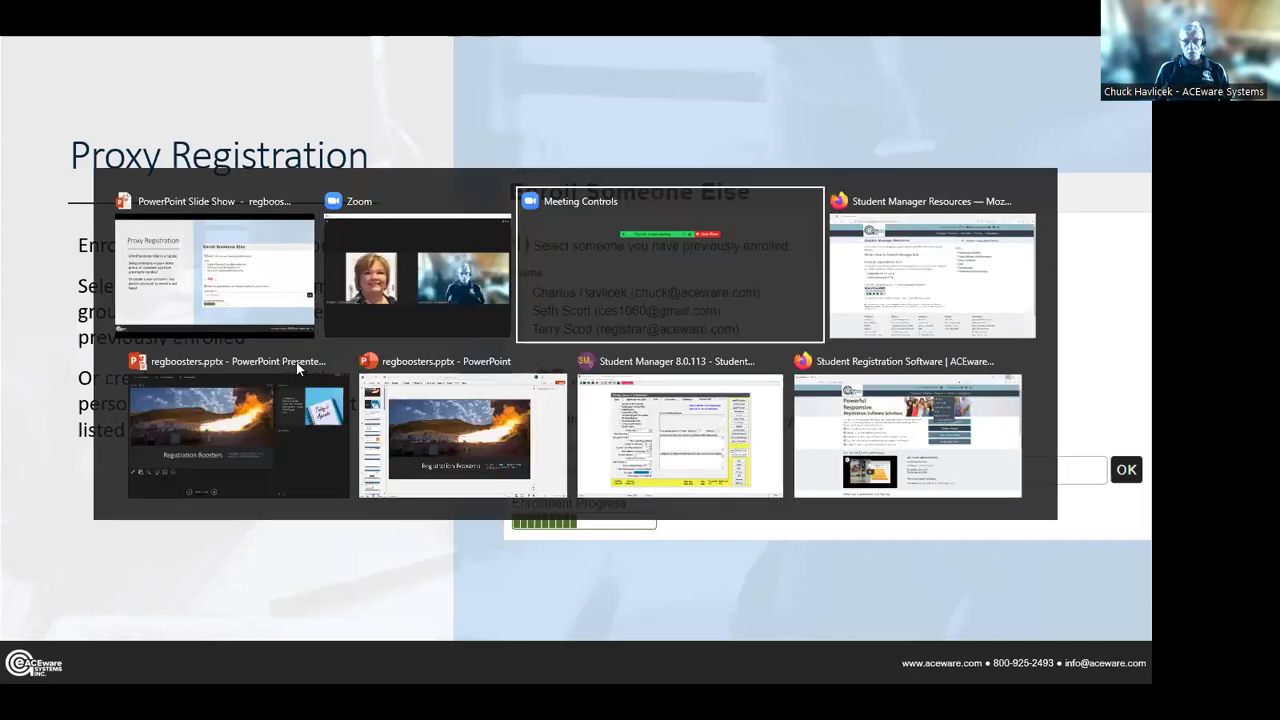
pyautogui.click(297, 368)
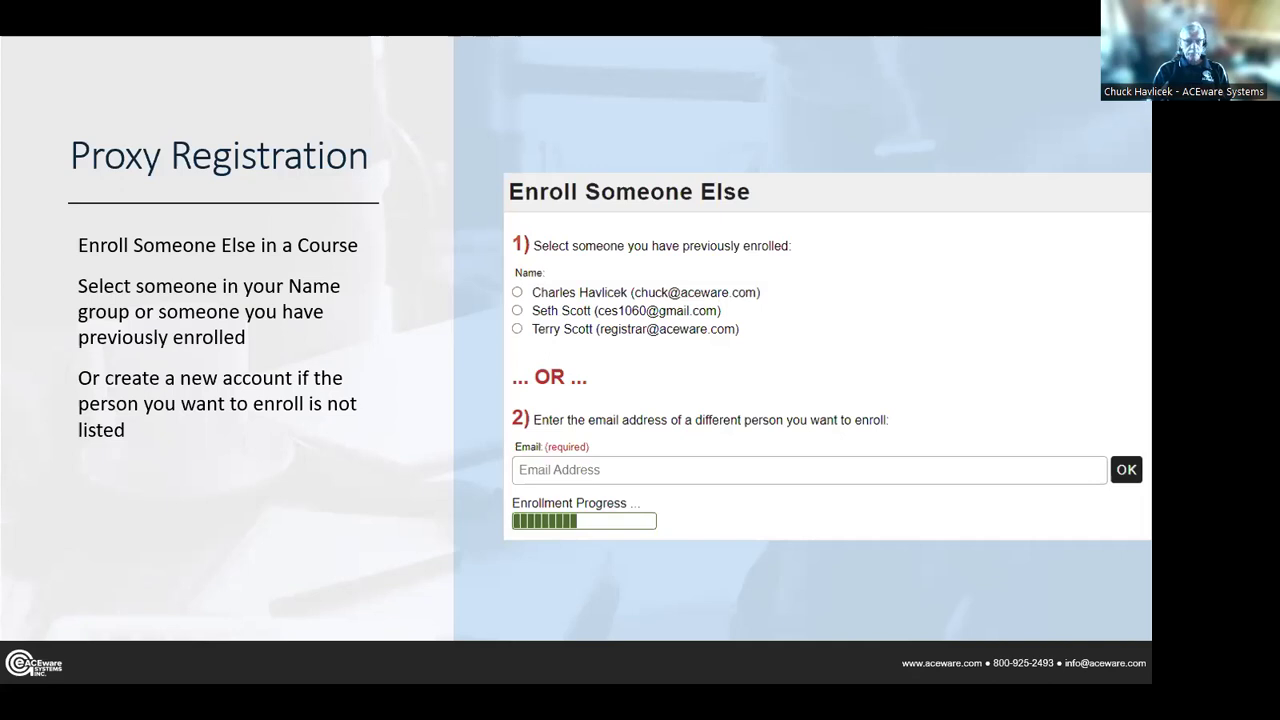
# Switch to the Student Manager Resources page in Firefox and open the ACEweb Sandbox demo.
pyautogui.hotkey('alt', 'Tab')
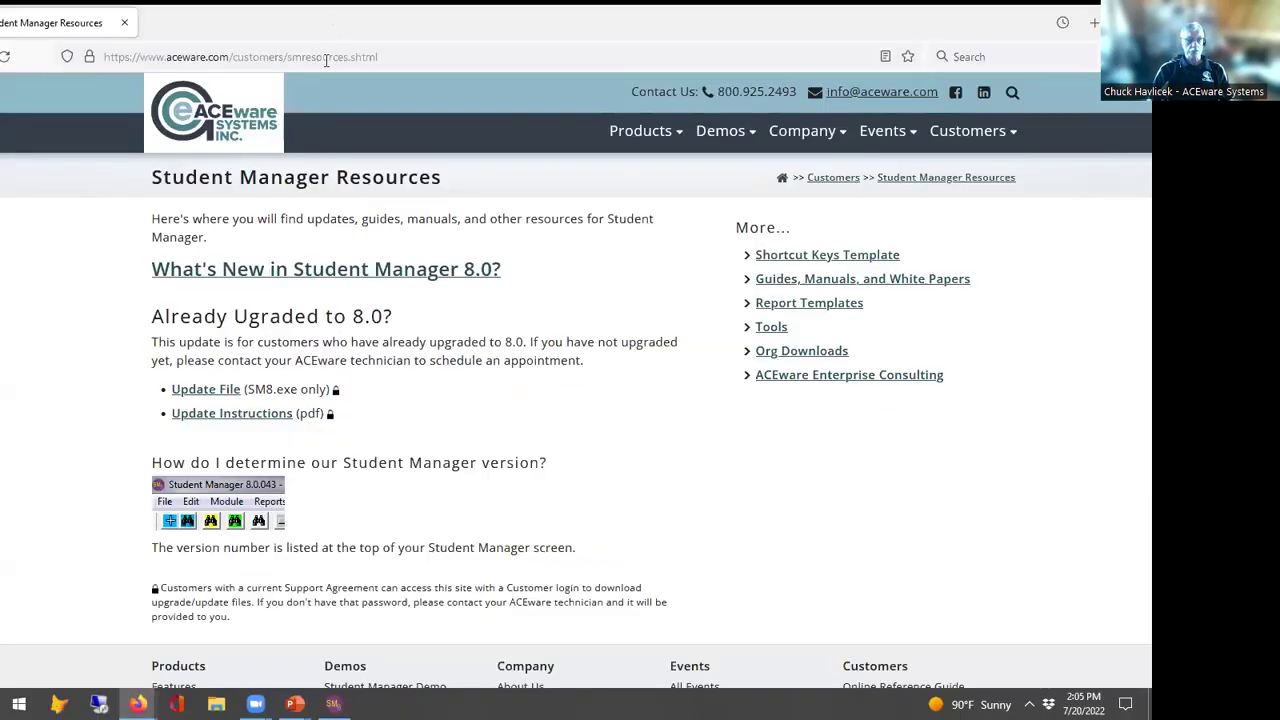
pyautogui.click(737, 133)
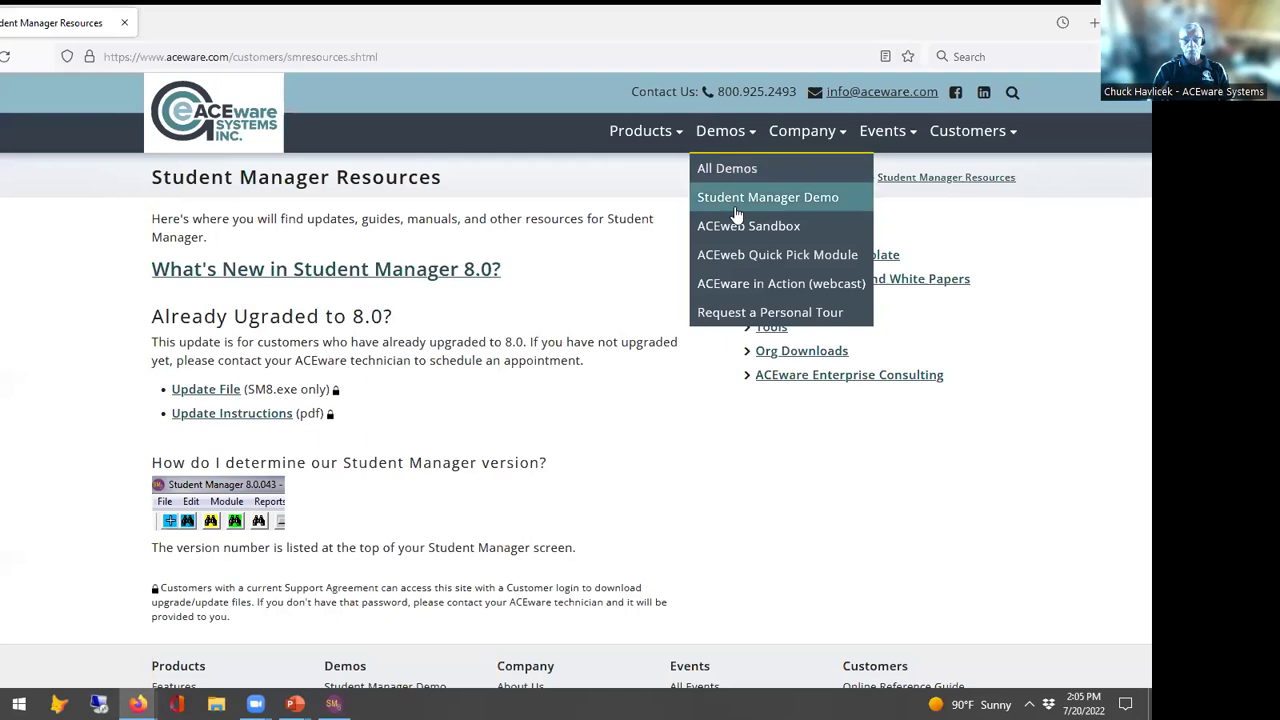
pyautogui.click(741, 230)
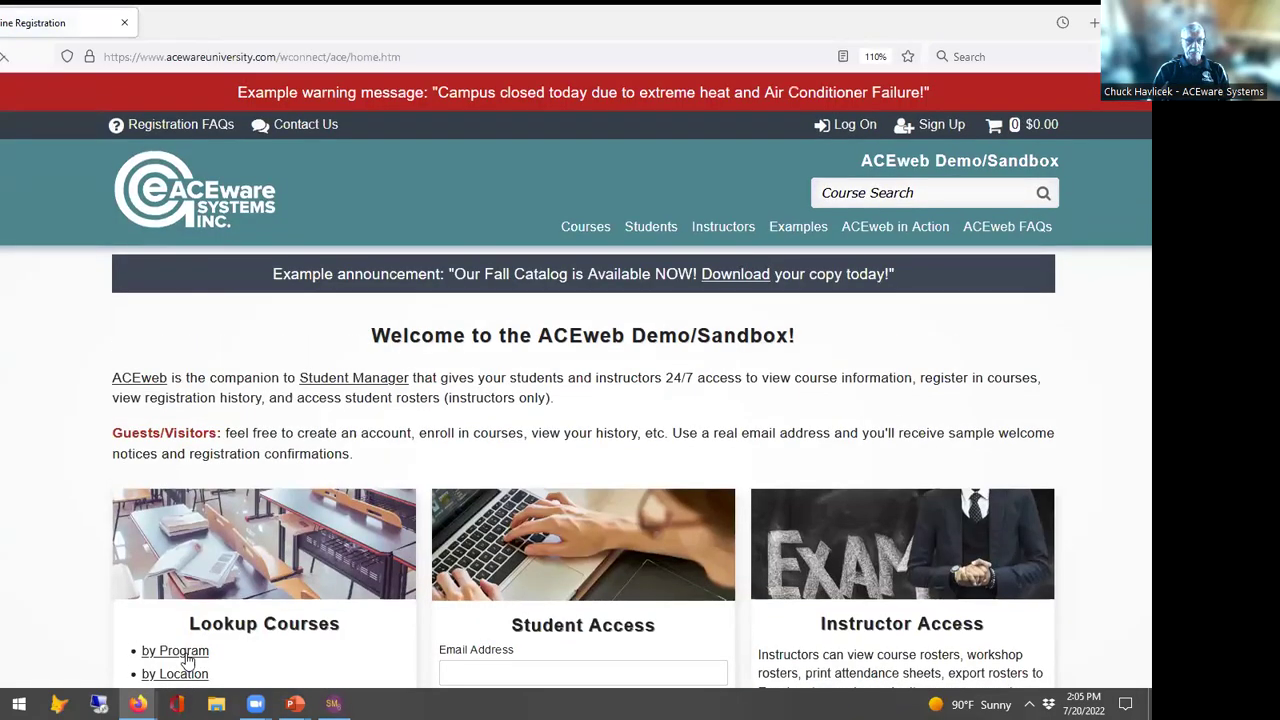
# Look up courses by program and open "The 19th Century: Art, Literature and Music in a Revolutionary Age" in Community Education's Art and Music group.
pyautogui.click(187, 652)
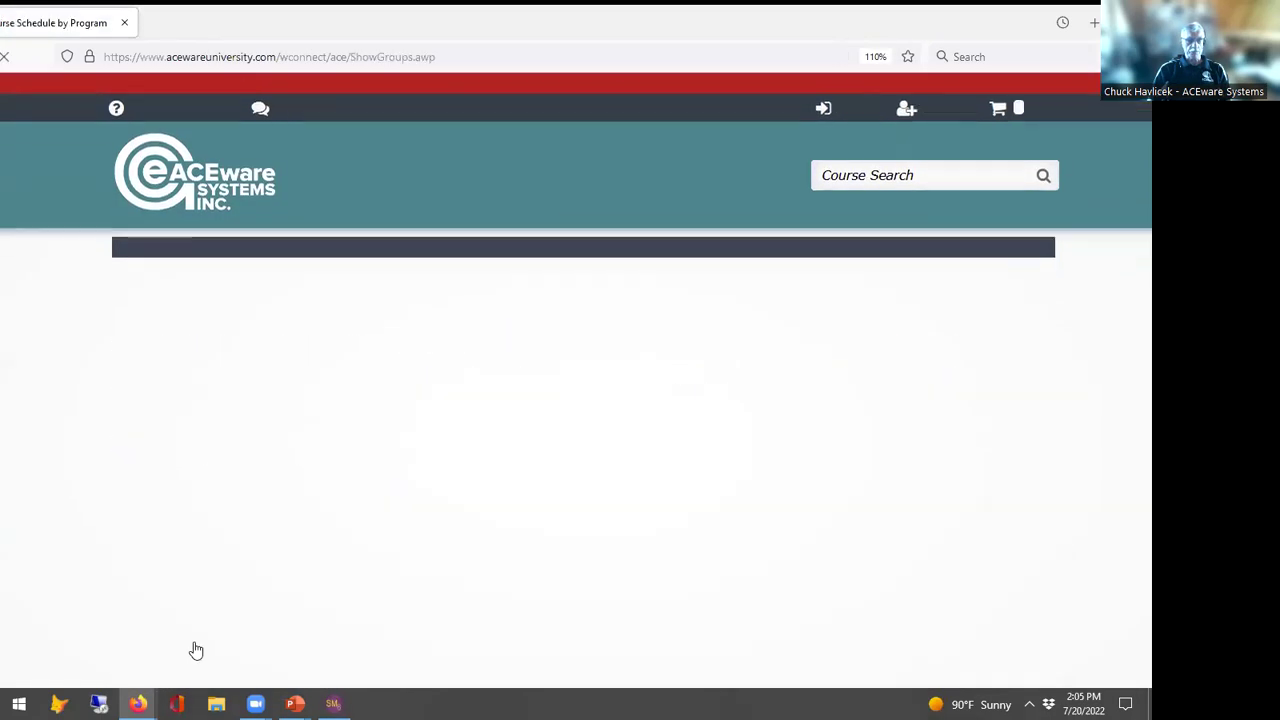
pyautogui.click(320, 360)
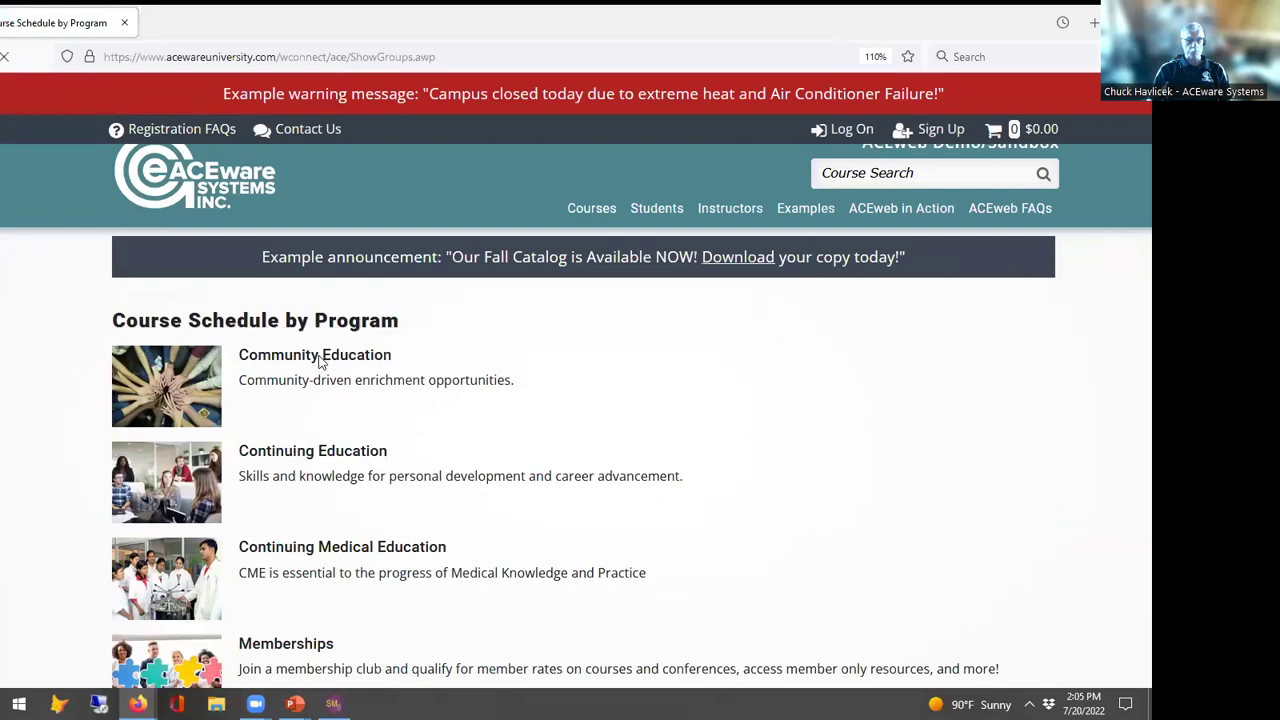
pyautogui.click(310, 422)
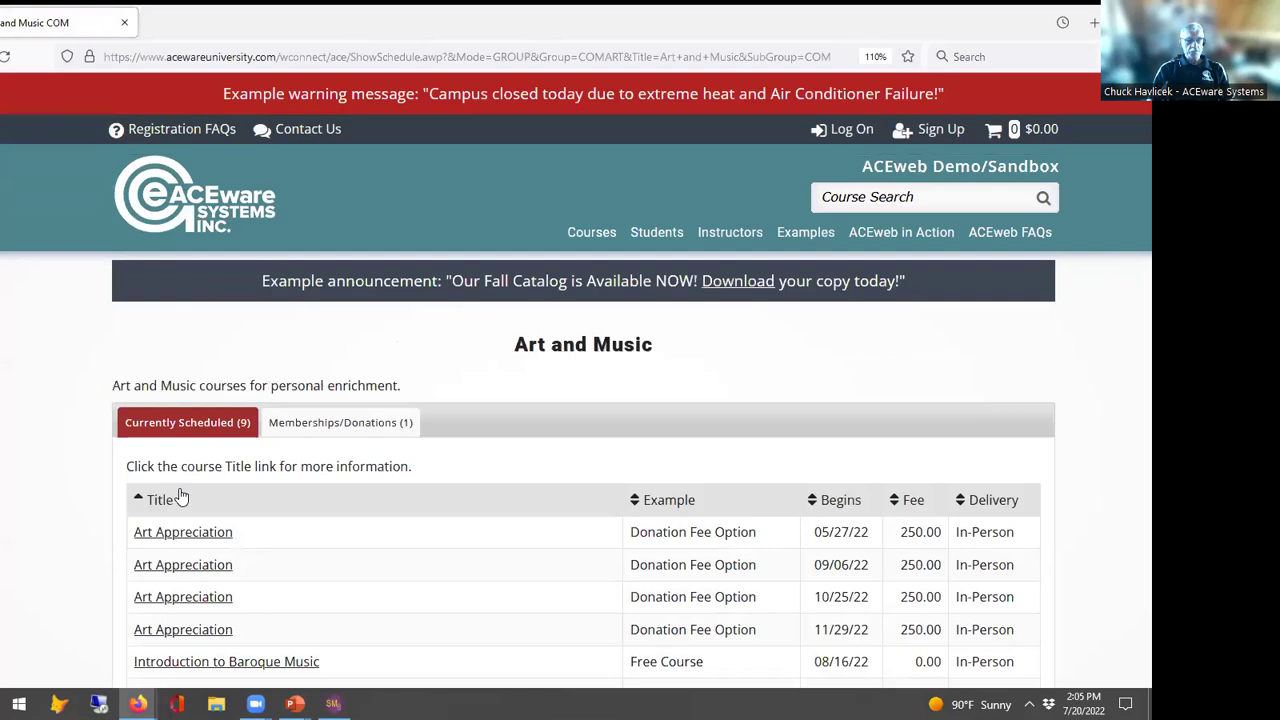
pyautogui.click(177, 494)
pyautogui.click(148, 536)
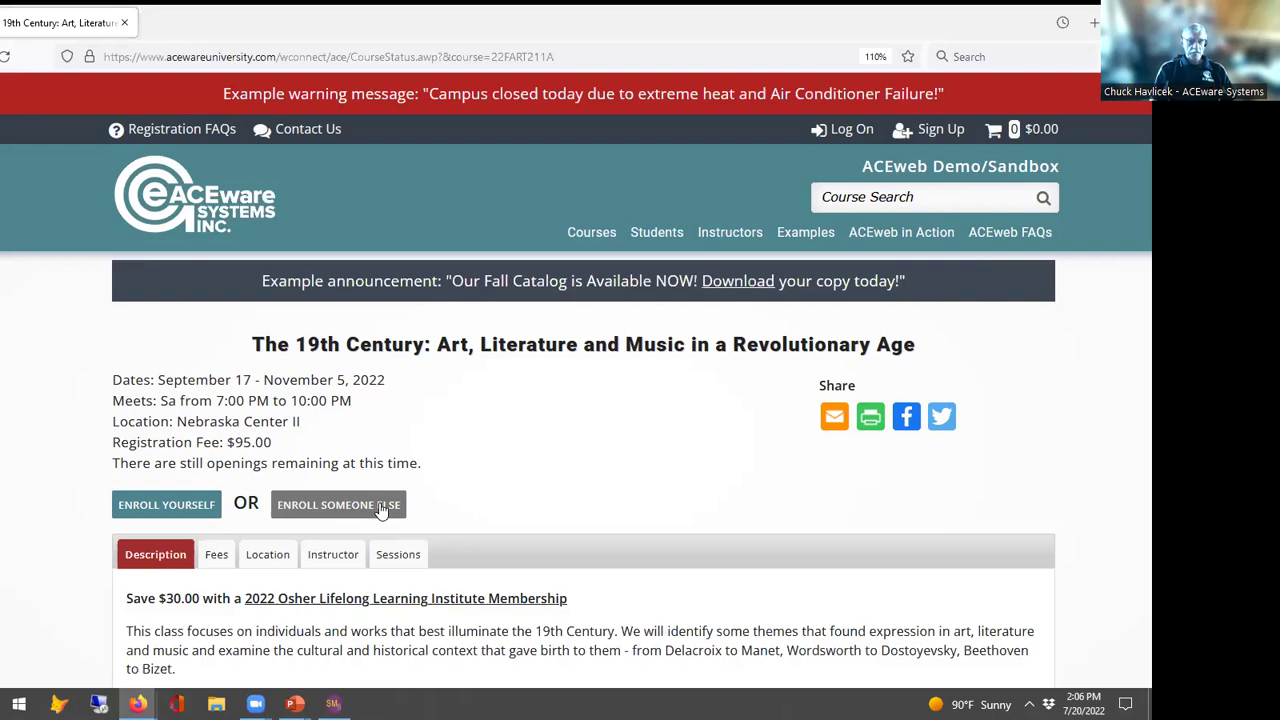
pyautogui.scroll(-1, 381, 510)
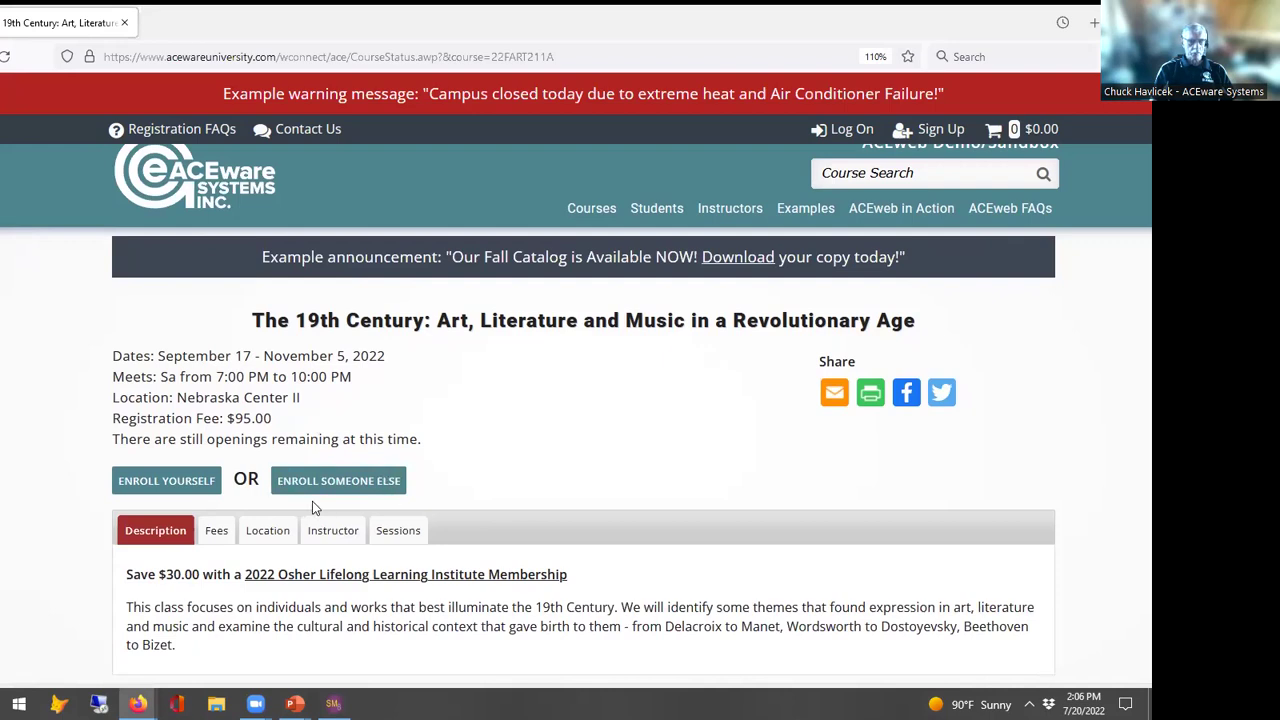
# Switch back to the PowerPoint slide show and advance to the "Proxy Registration – Who's MY Proxies" slide.
pyautogui.moveTo(295, 704)
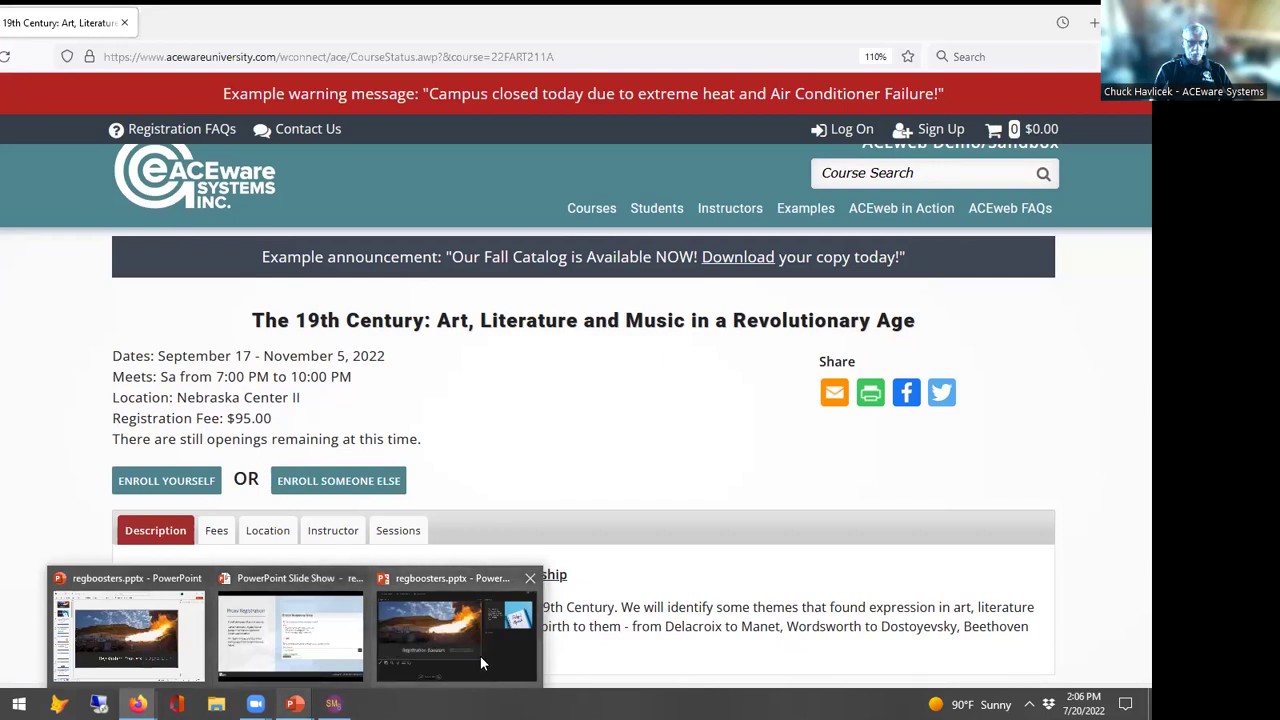
pyautogui.click(349, 647)
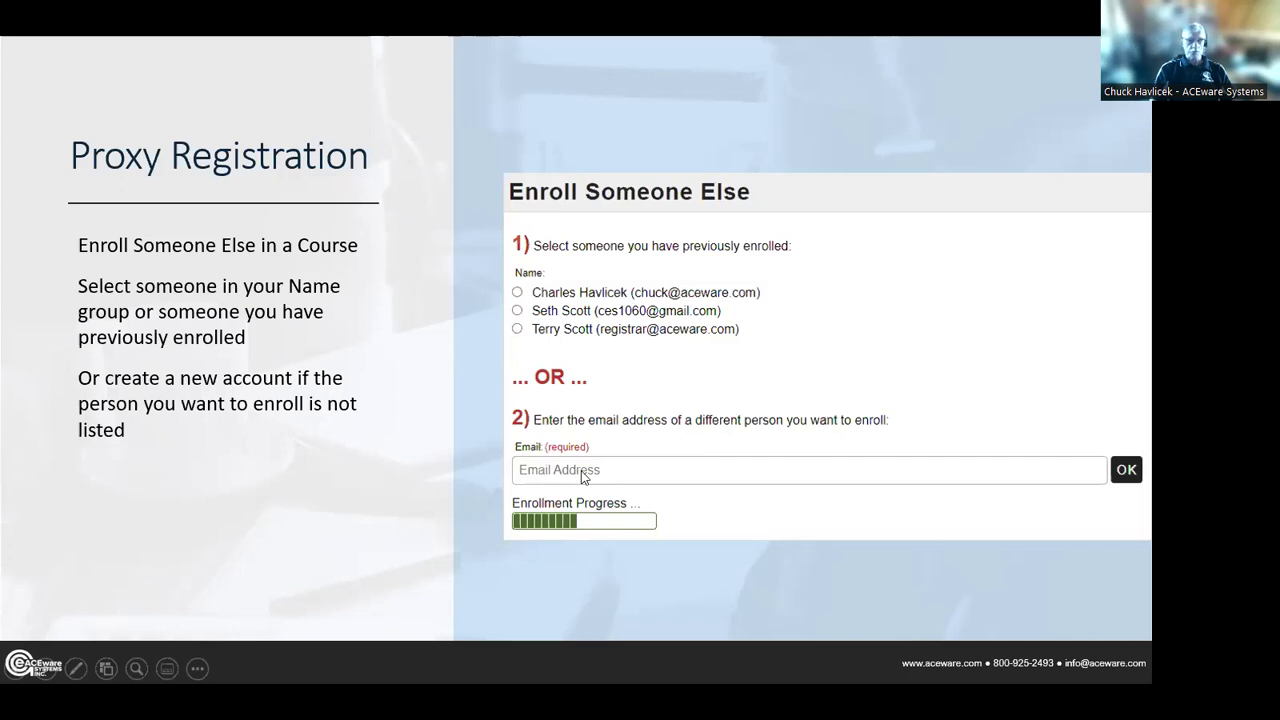
pyautogui.press('Right')
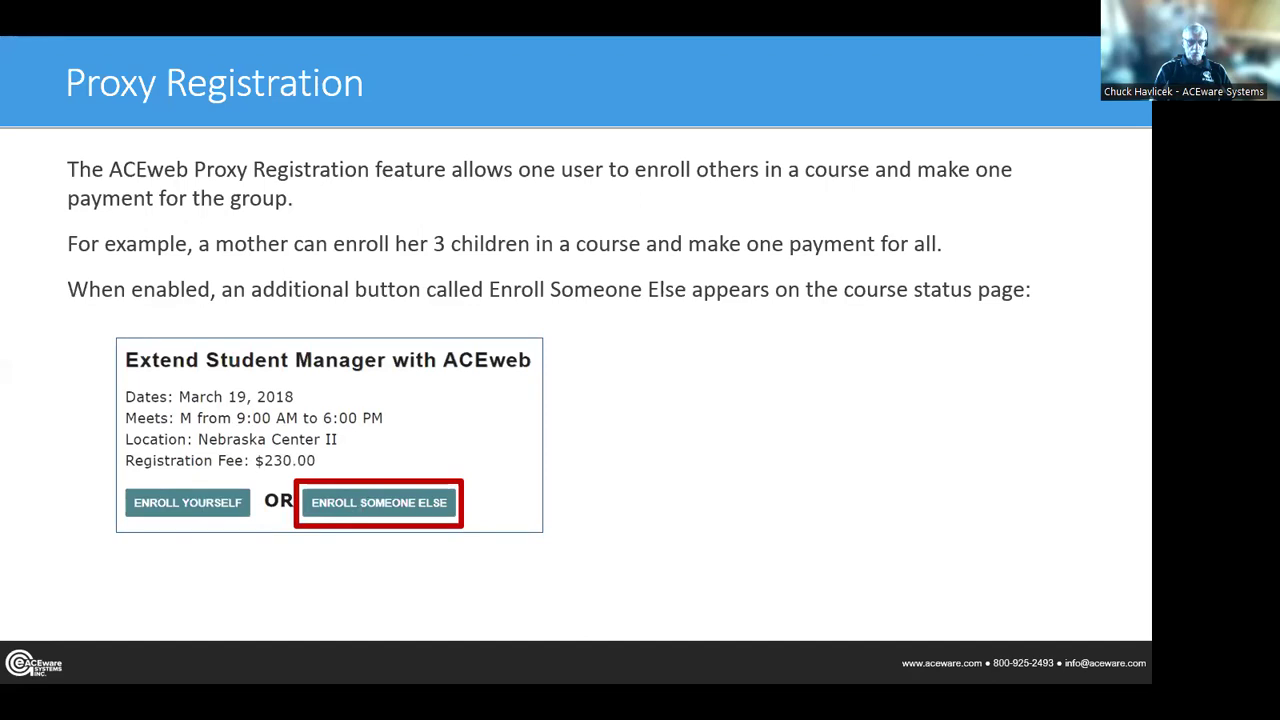
pyautogui.press('Right')
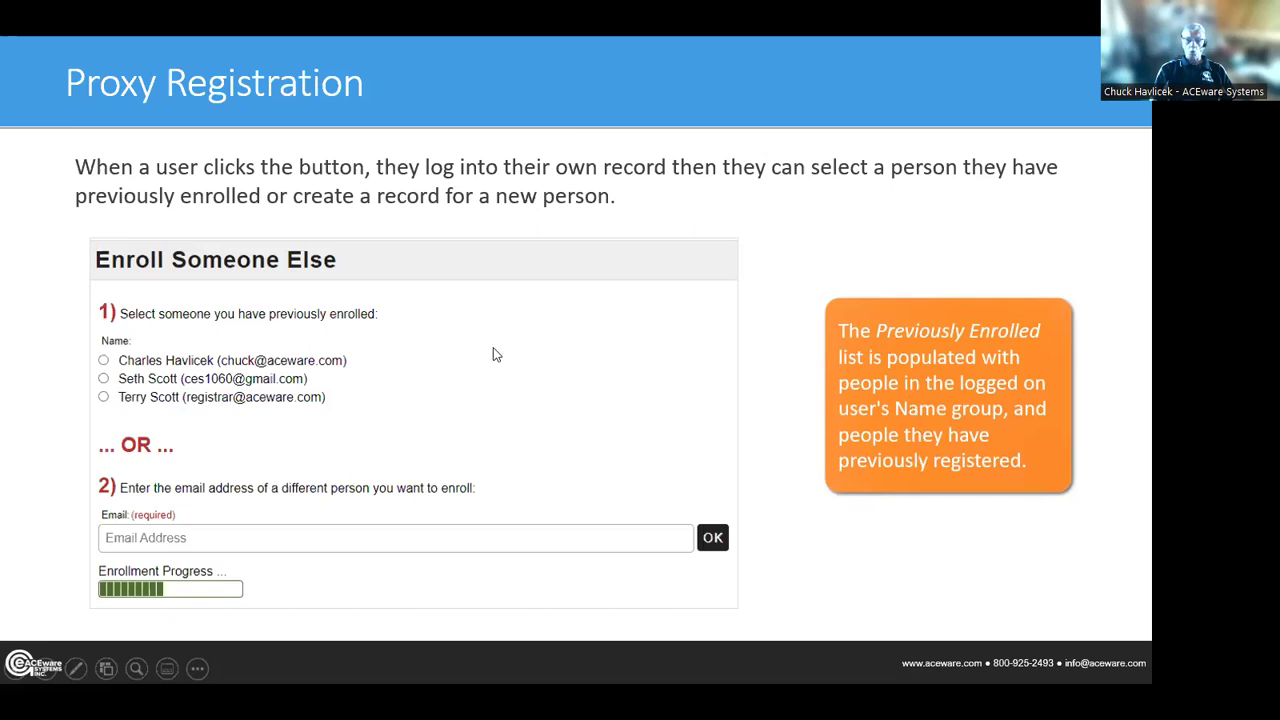
pyautogui.press('Right')
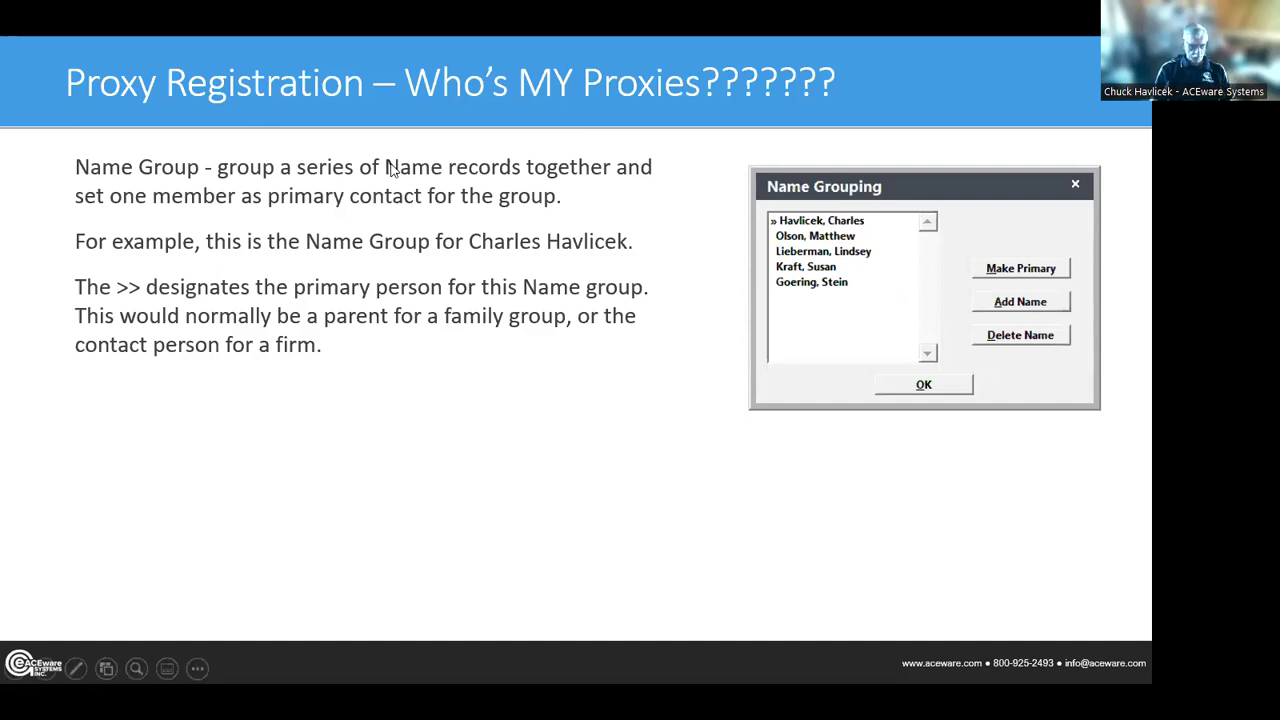
# Switch to Student Manager and close the record of course 22FACE010C.
pyautogui.hotkey('alt', 'Tab')
pyautogui.hotkey('alt', 'Tab')
pyautogui.hotkey('alt', 'Tab')
pyautogui.hotkey('alt', 'Tab')
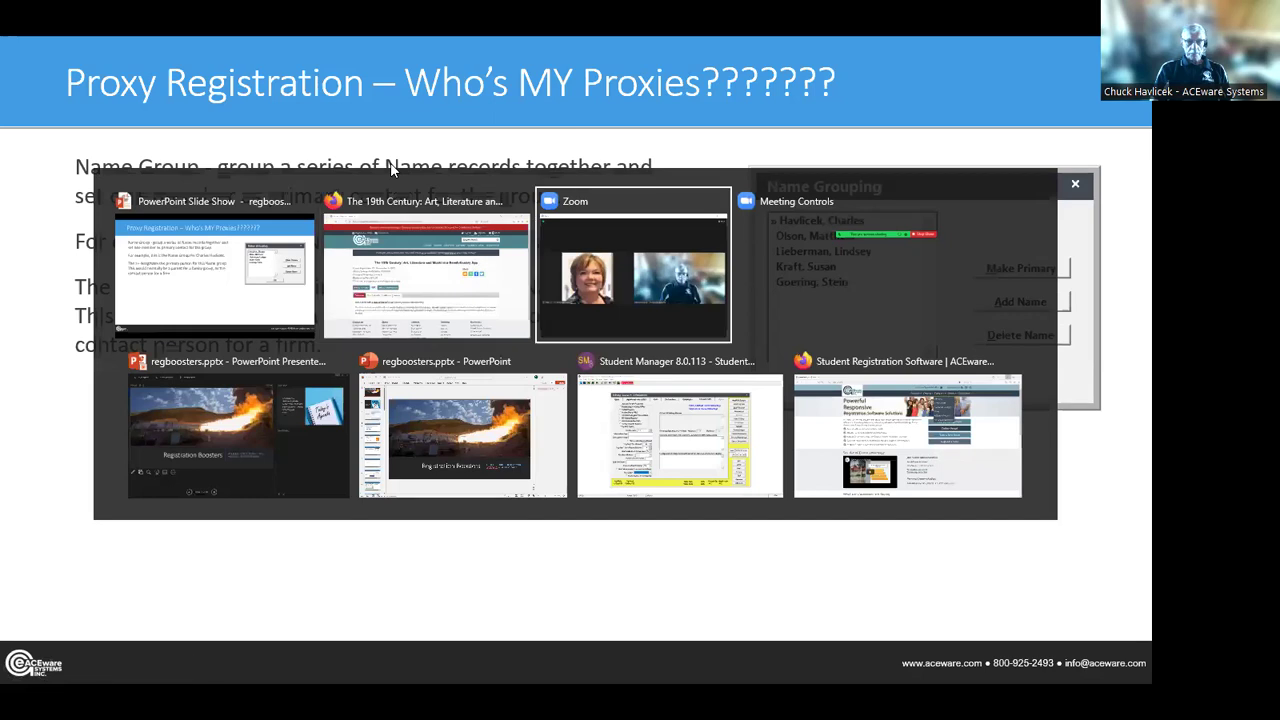
pyautogui.hotkey('alt', 'Tab')
pyautogui.hotkey('alt', 'Tab')
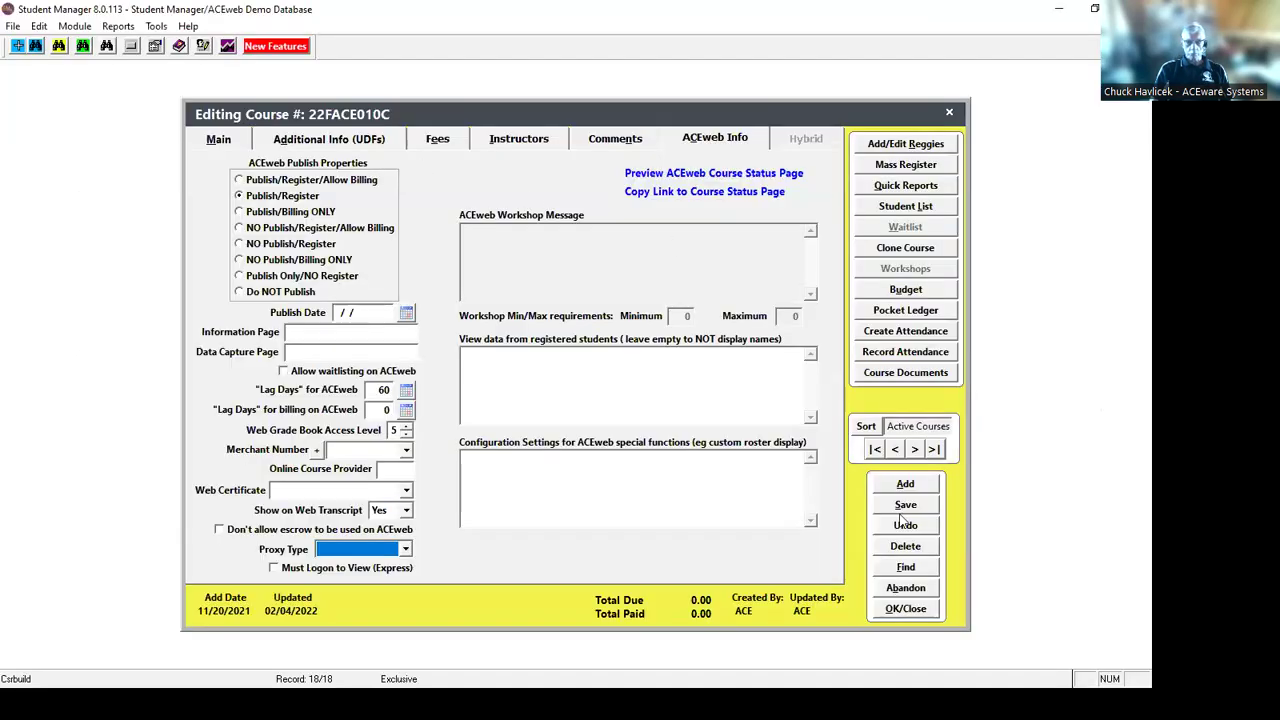
pyautogui.click(906, 608)
# Find the ACEware Systems president's name record by last name and view the people in its name grouping.
pyautogui.click(572, 316)
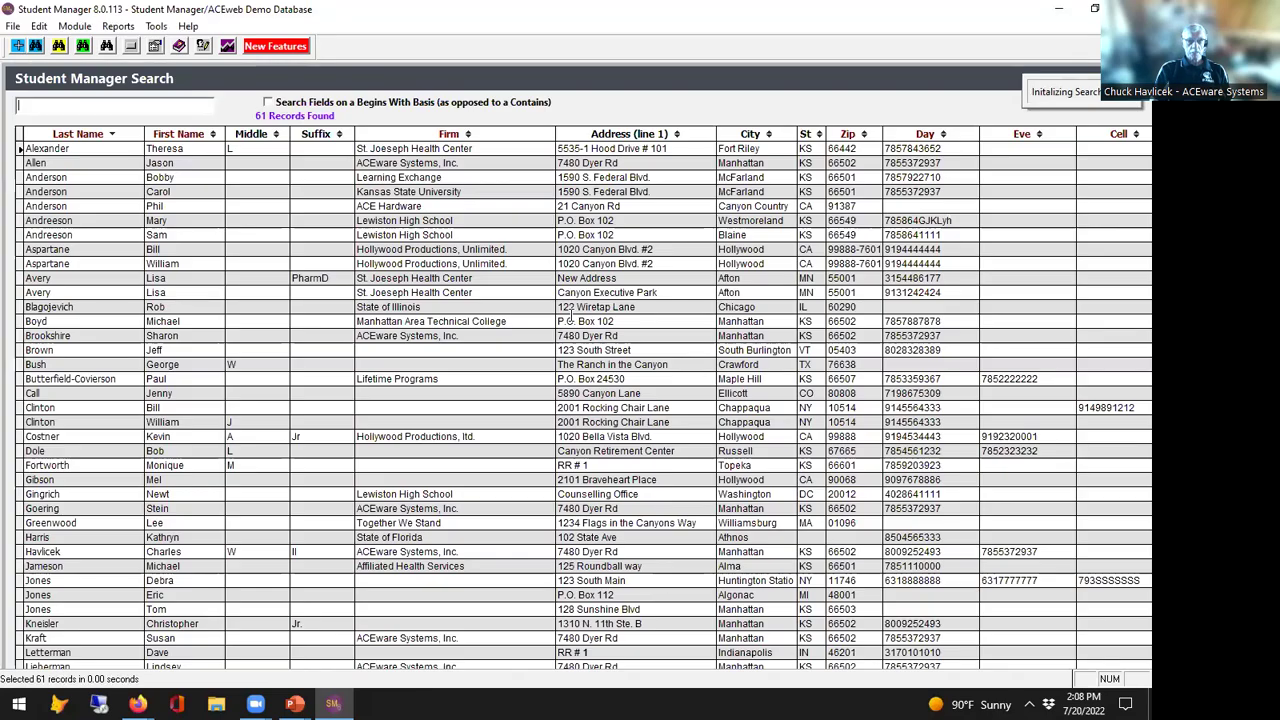
pyautogui.doubleClick(570, 316)
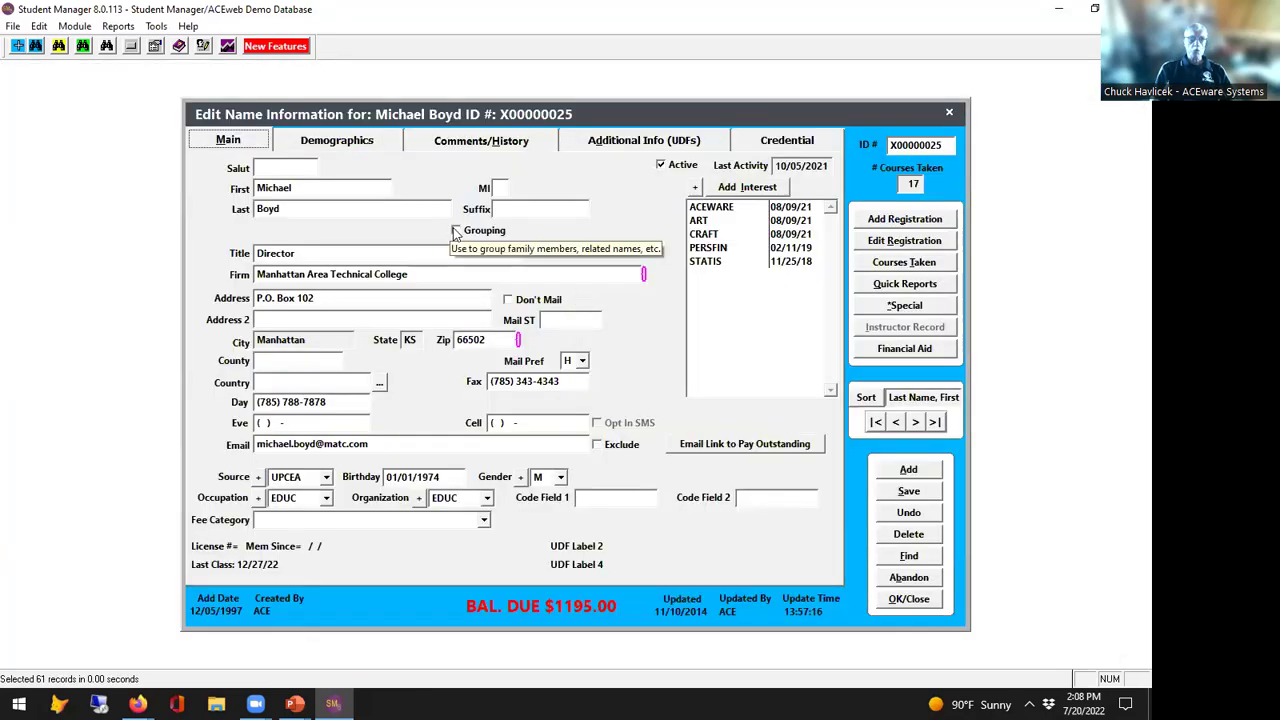
pyautogui.click(935, 556)
pyautogui.write('Havl')
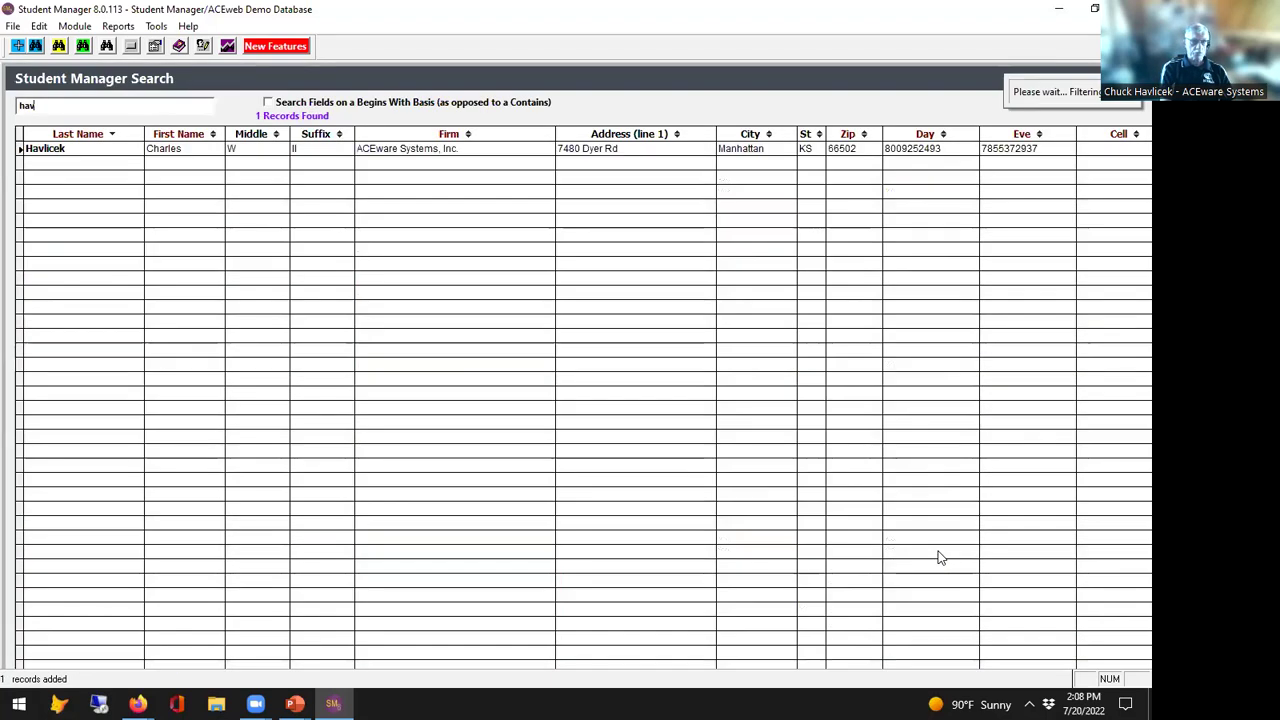
pyautogui.press('Return')
pyautogui.press('Return')
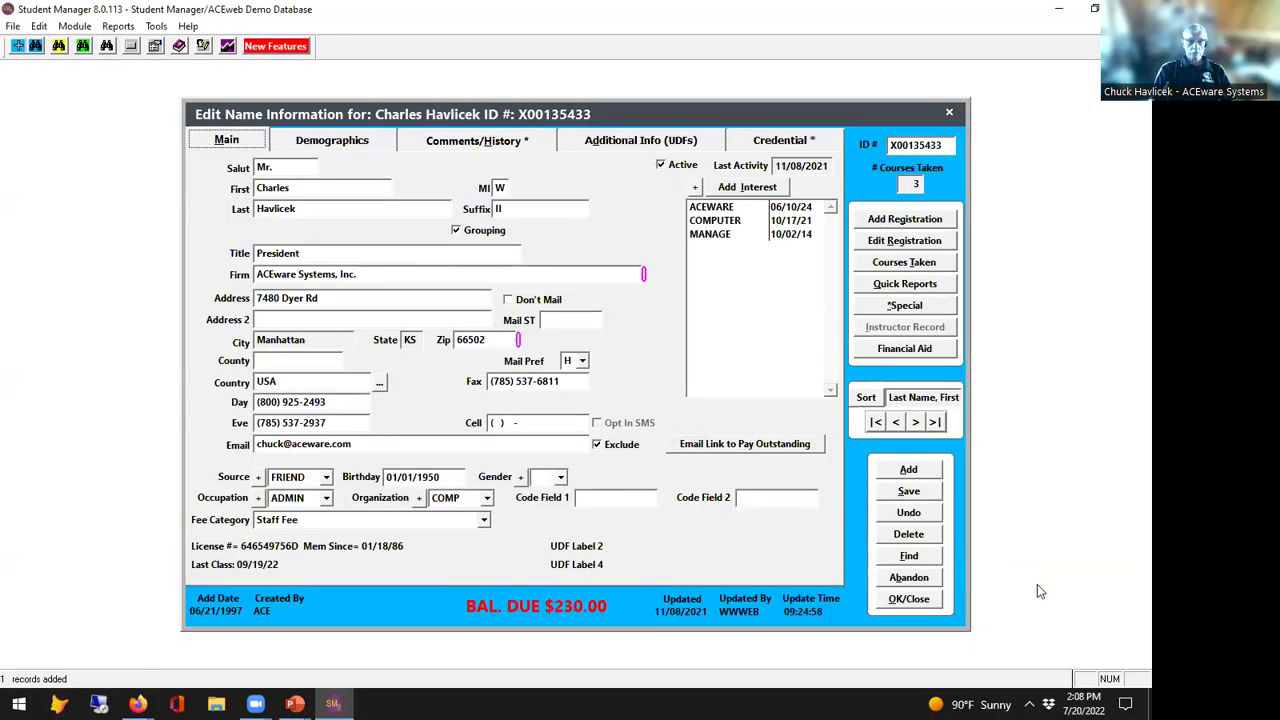
pyautogui.click(479, 233)
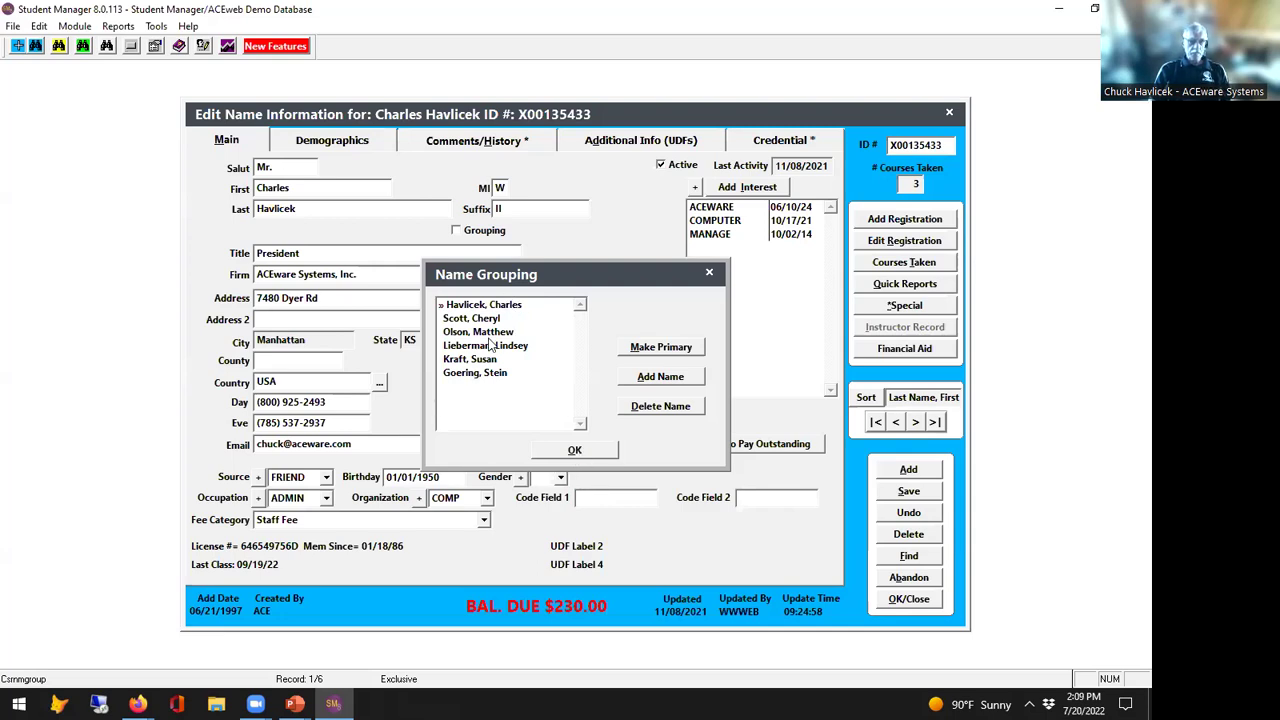
pyautogui.click(575, 450)
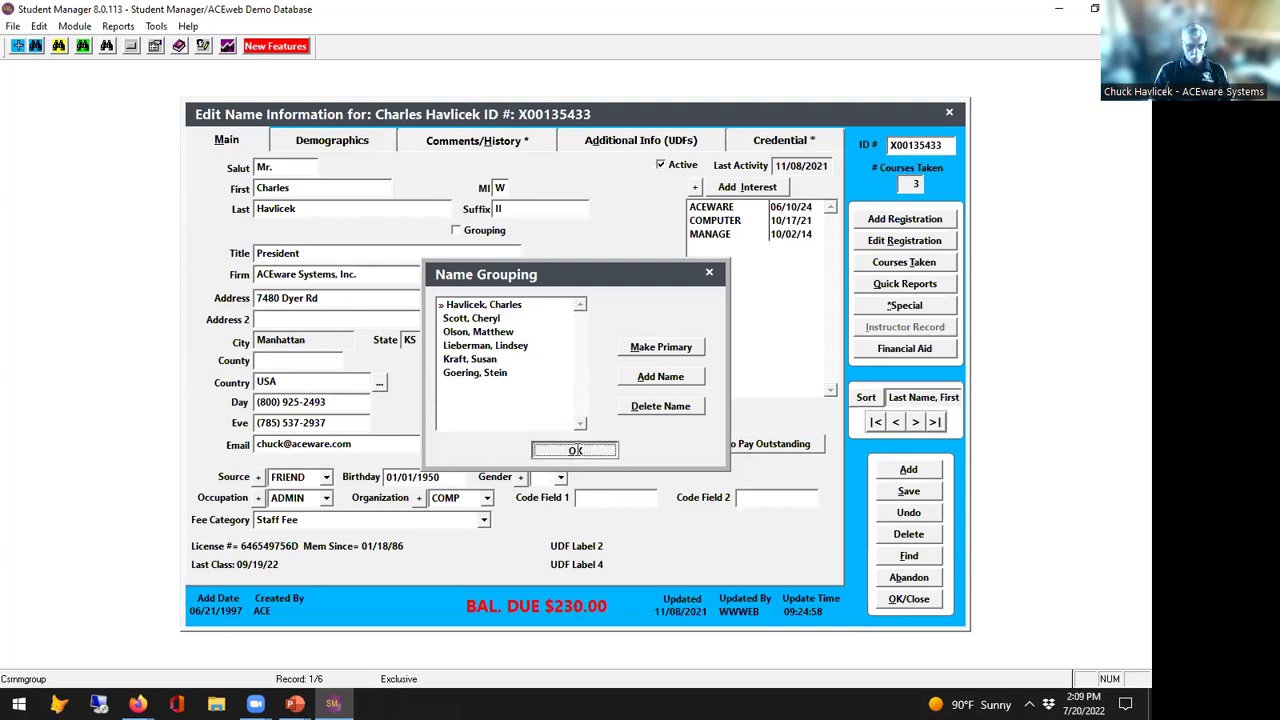
# Return to the PowerPoint slide show and advance to the Proxy Registration slide about creating an account for an unlisted person.
pyautogui.hotkey('alt', 'Tab')
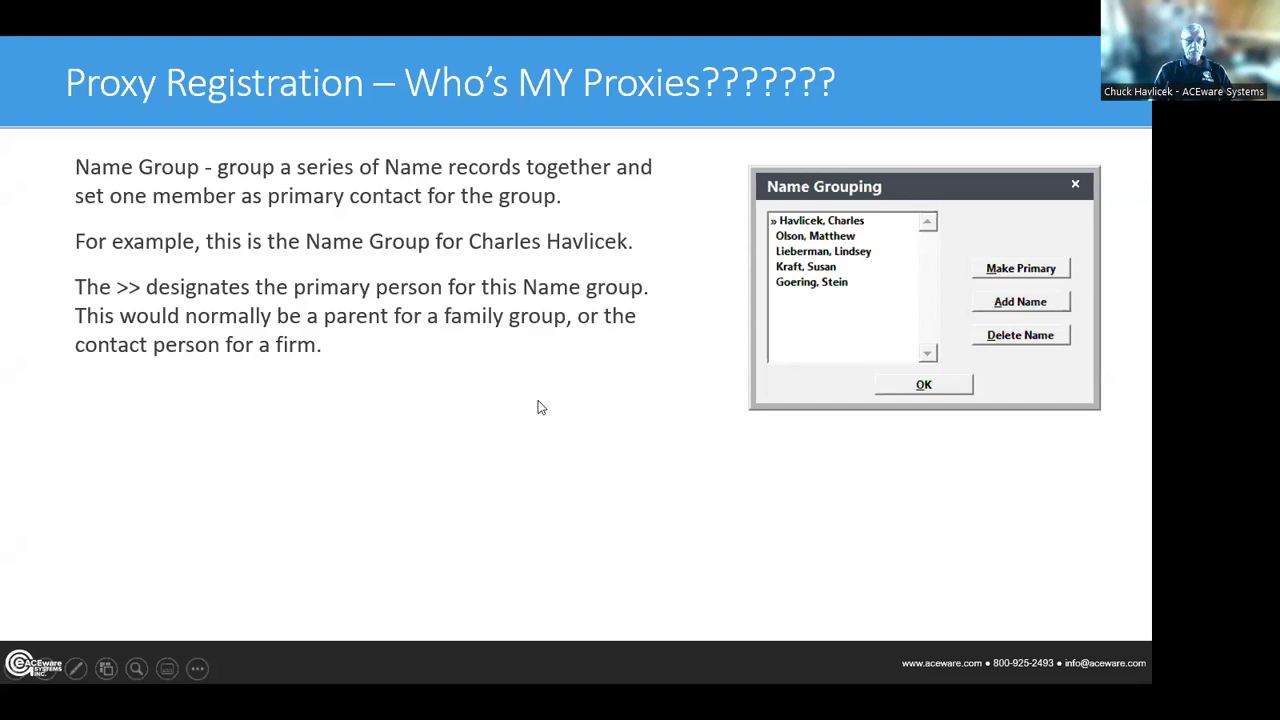
pyautogui.press('Right')
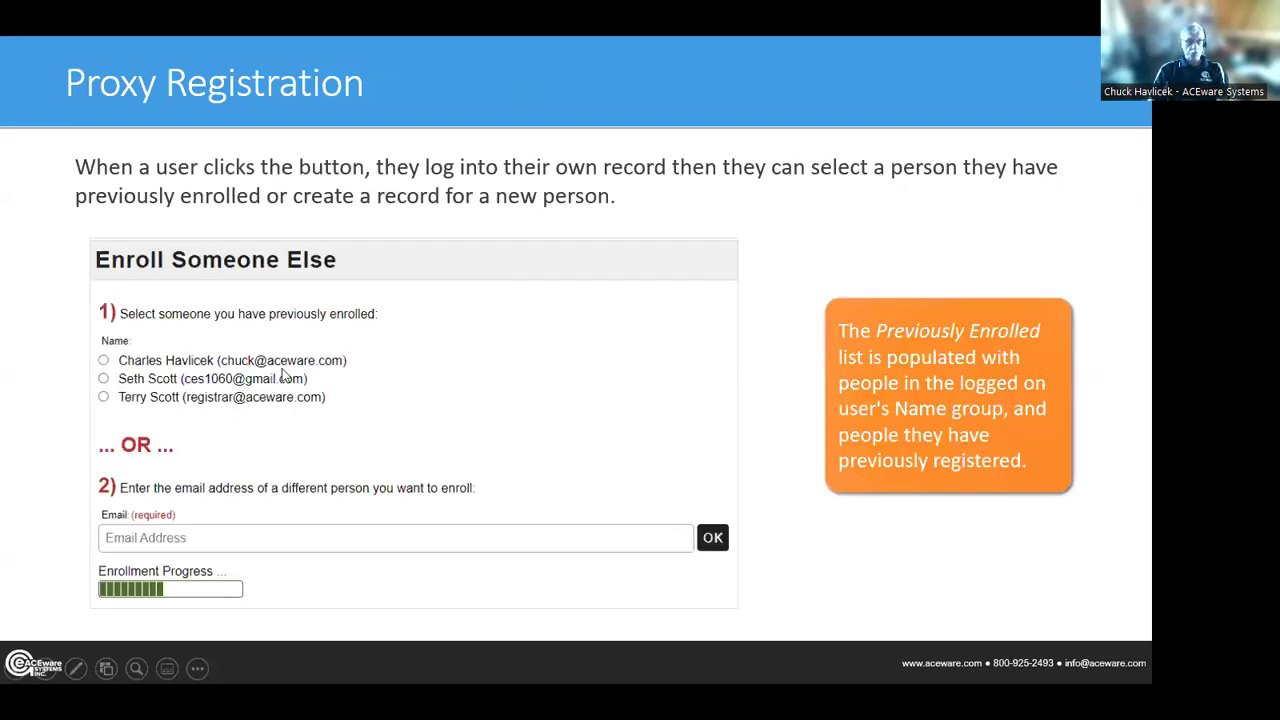
pyautogui.press('Right')
pyautogui.press('Right')
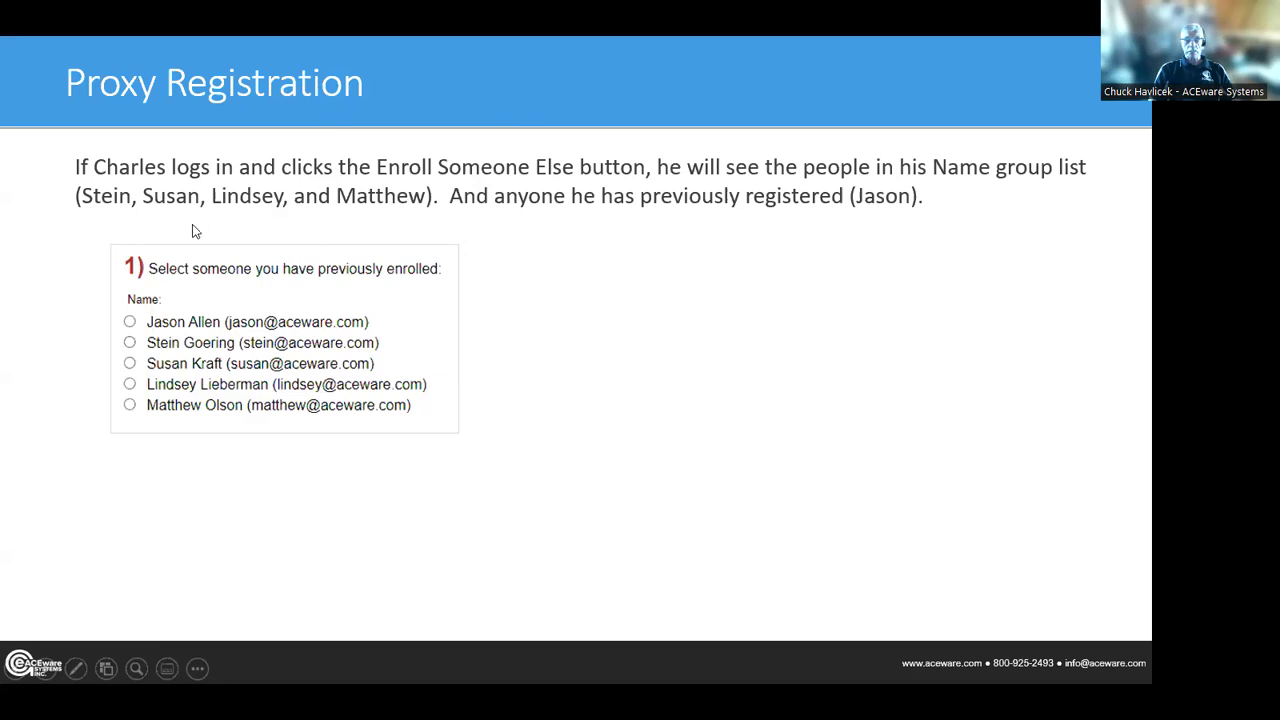
pyautogui.press('Right')
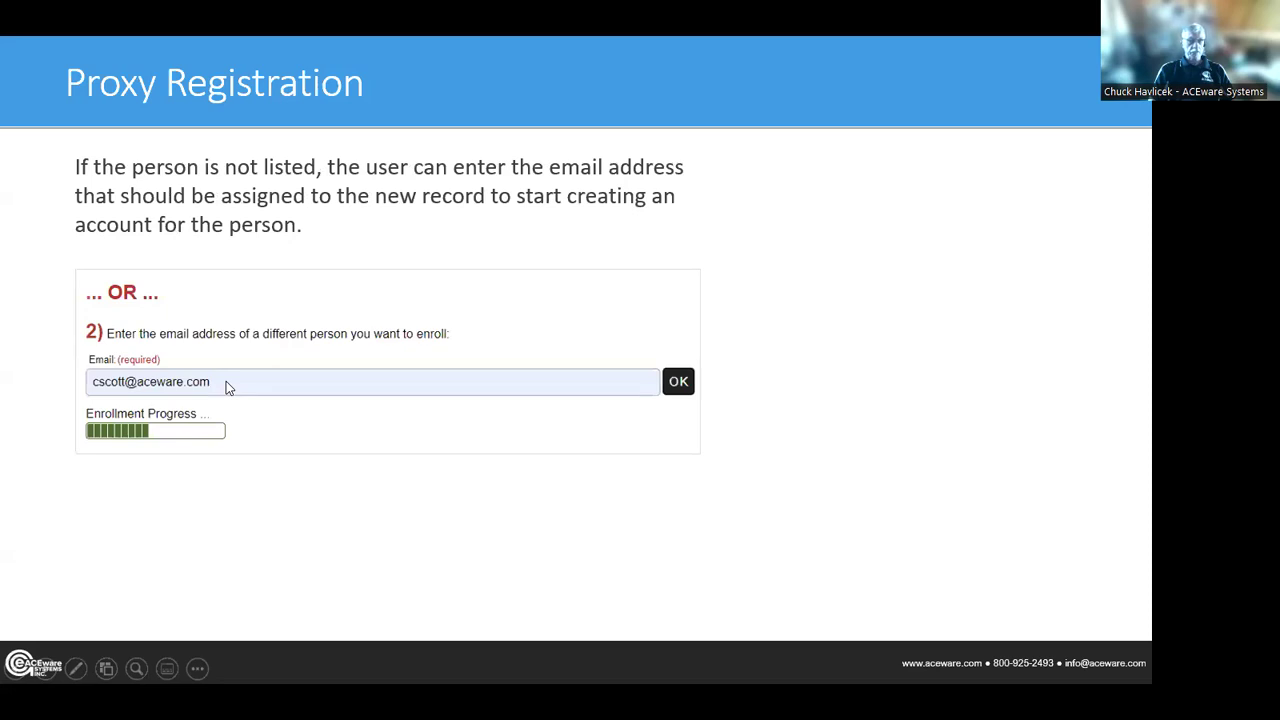
pyautogui.press('Right')
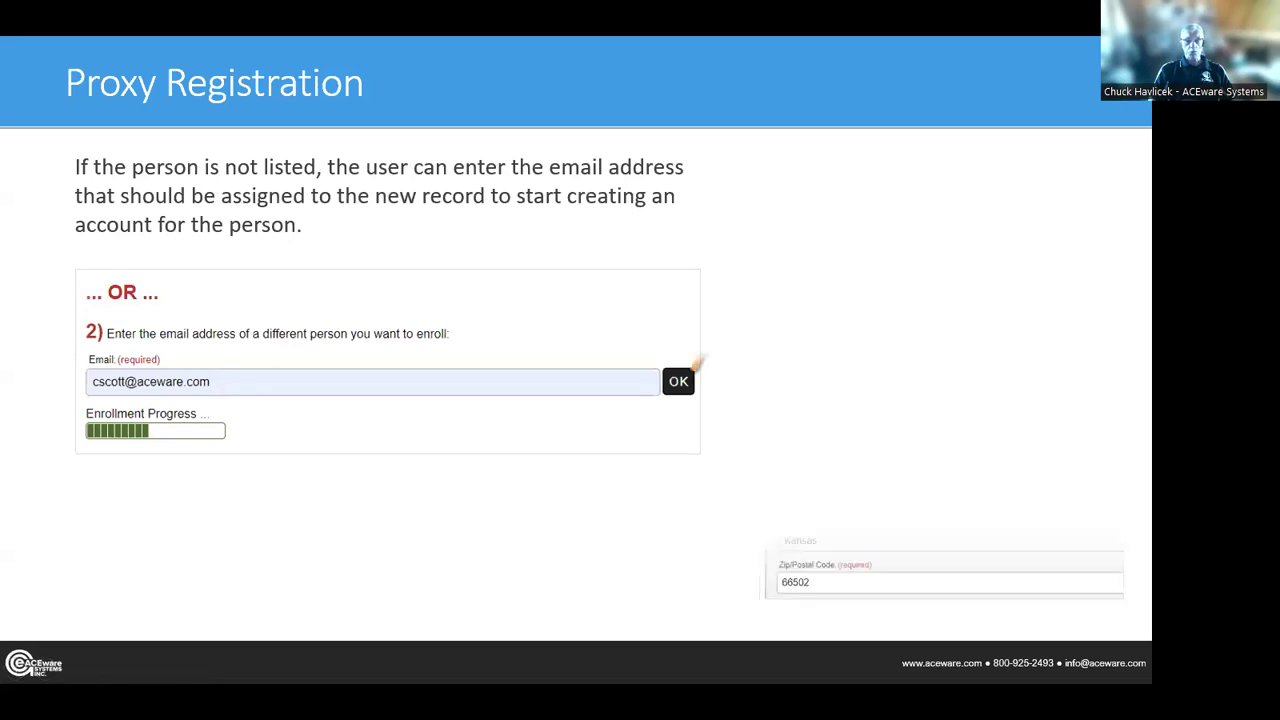
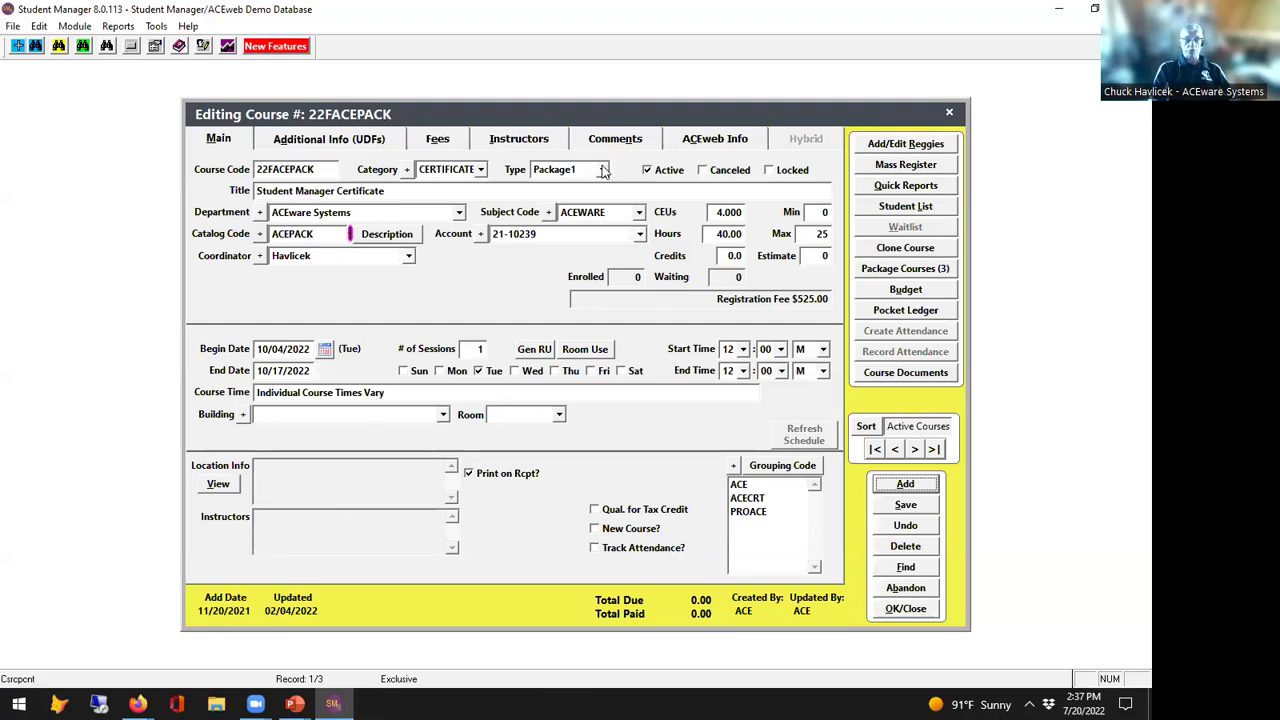
# Choose Package1 as the type of the Student Manager Certificate course 22FACEPACK and review its fees.
pyautogui.click(603, 170)
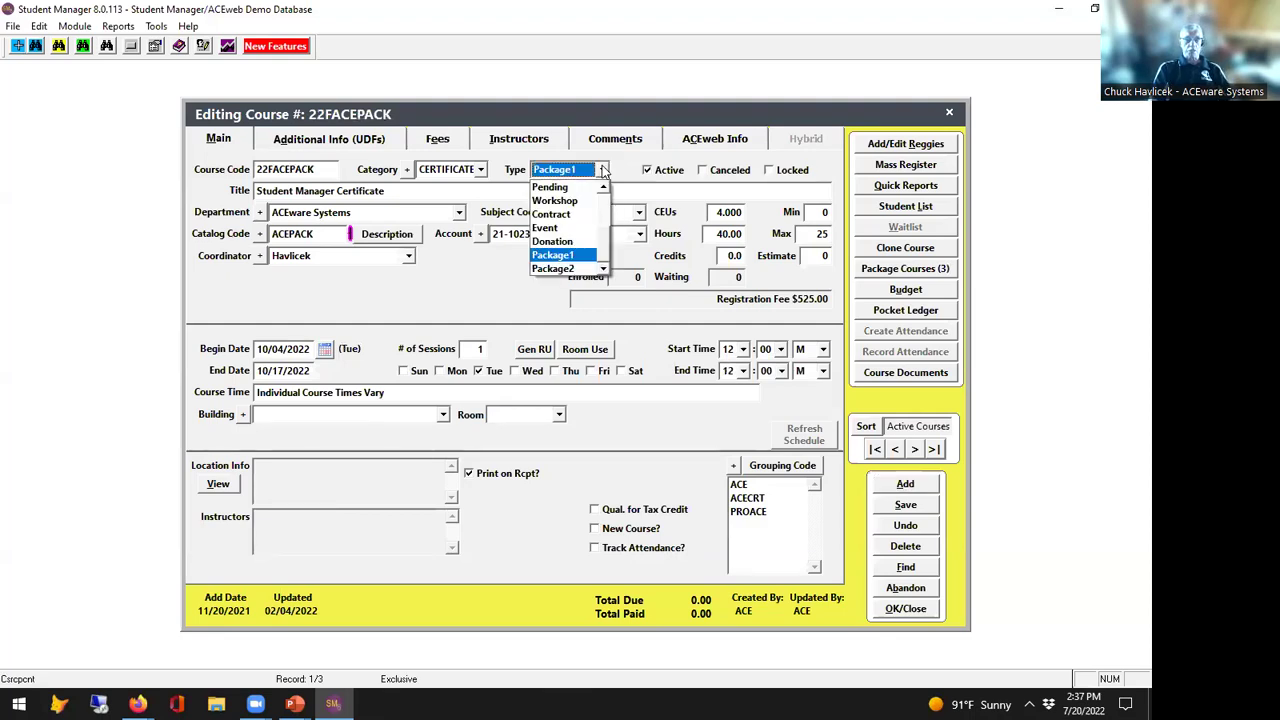
pyautogui.click(553, 255)
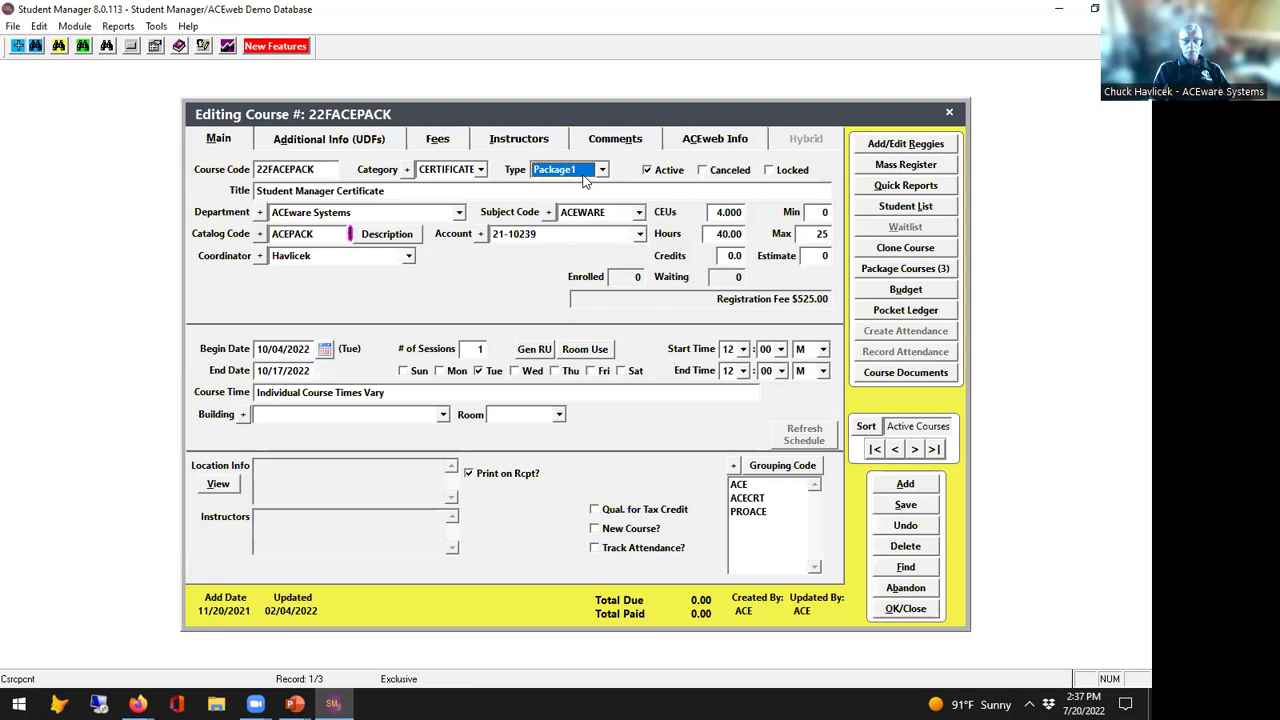
pyautogui.click(440, 139)
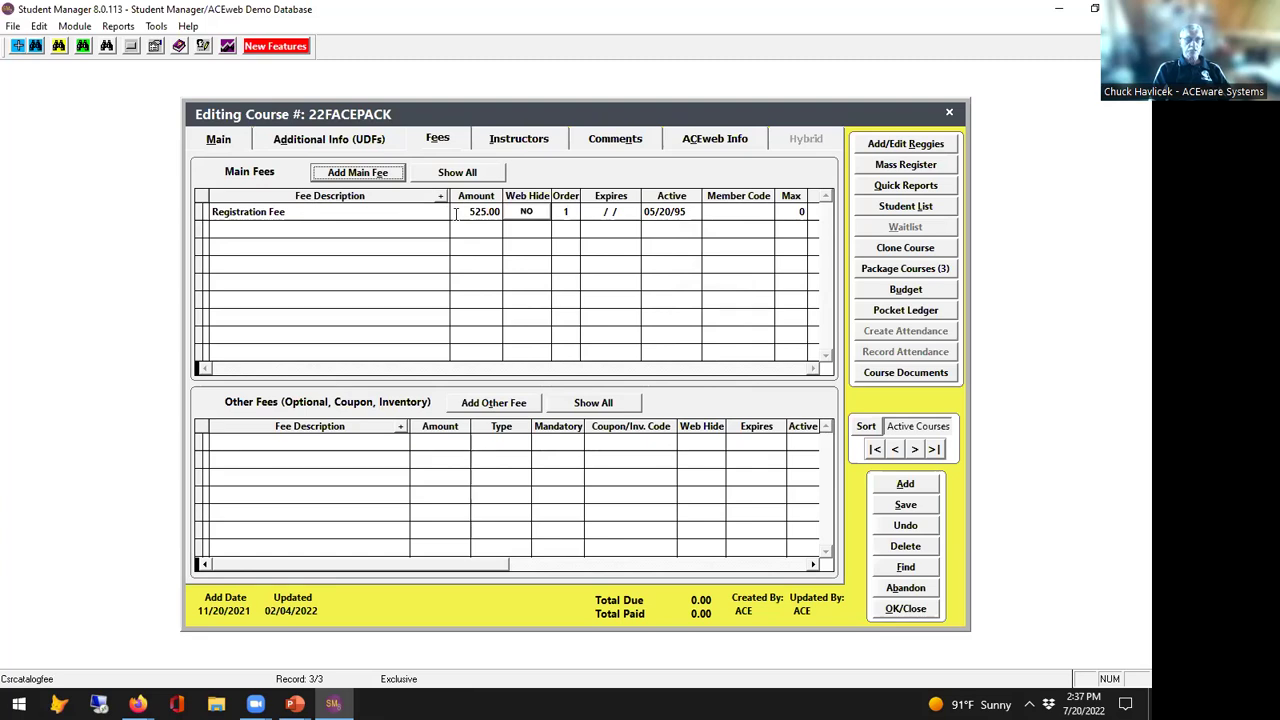
pyautogui.click(218, 139)
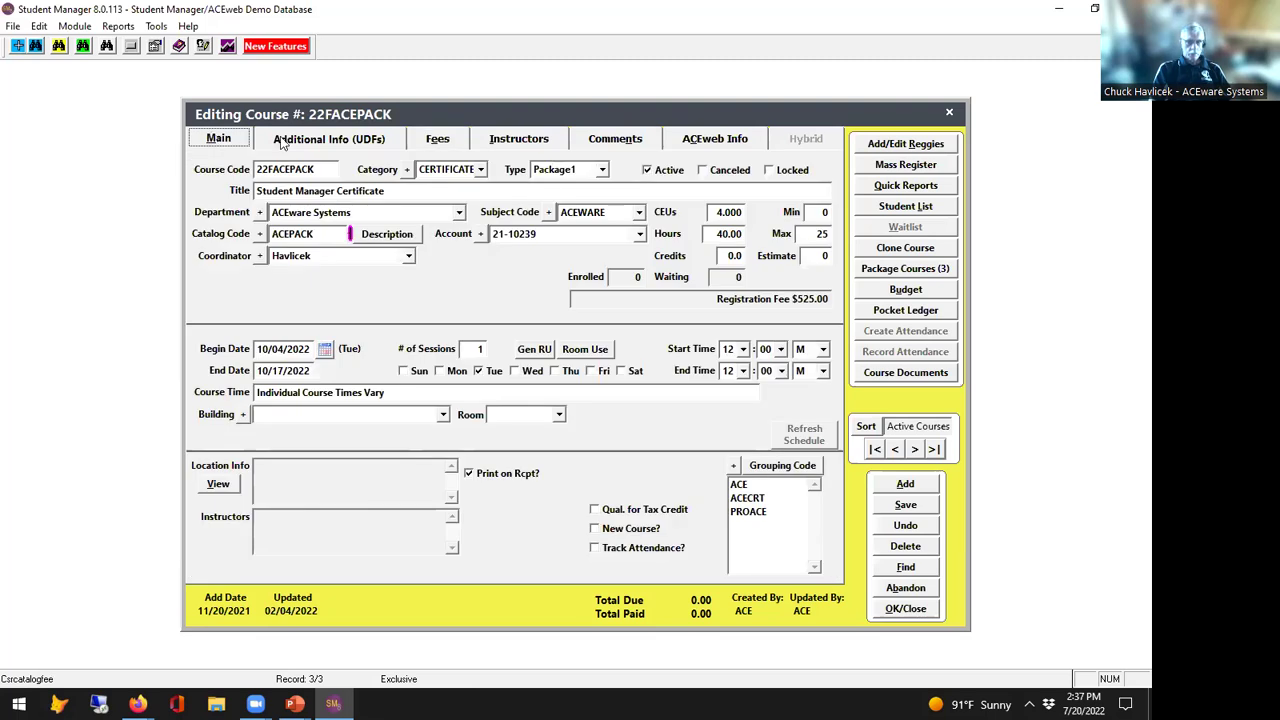
# View the packaged courses of 22FACEPACK and open the child course 22FACE010B, Mastering Student Manager.
pyautogui.click(910, 269)
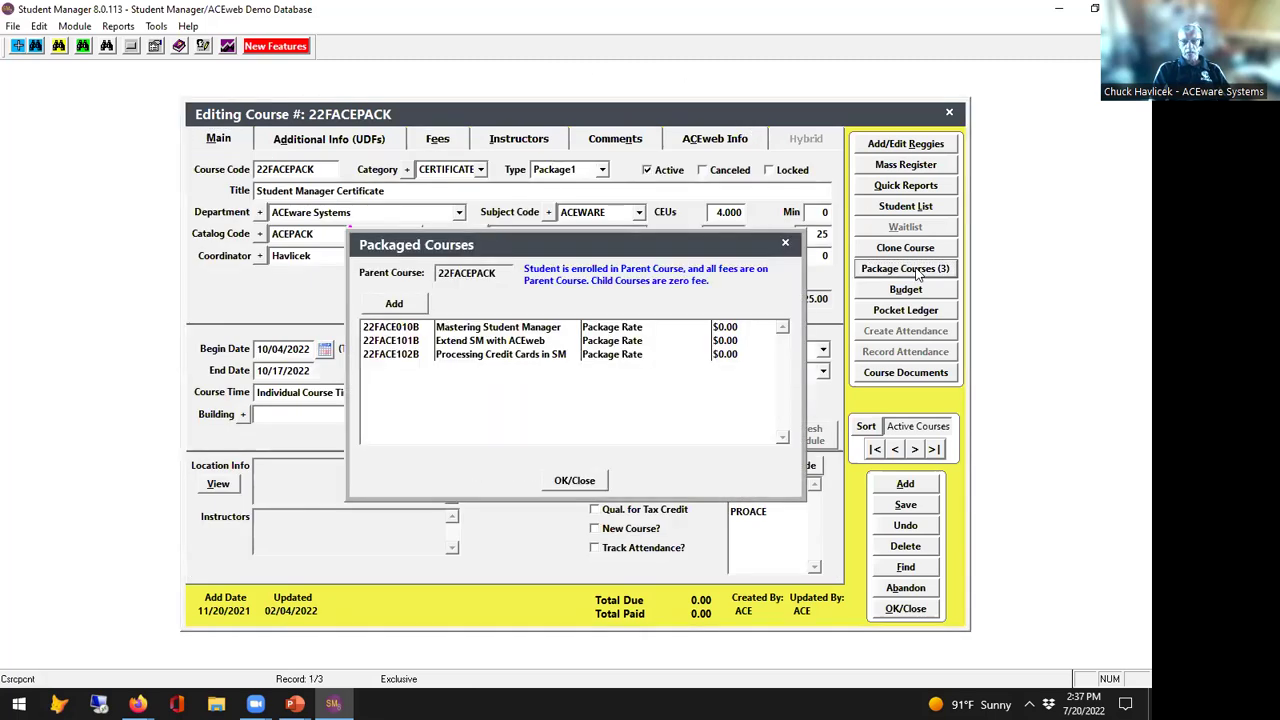
pyautogui.rightClick(410, 331)
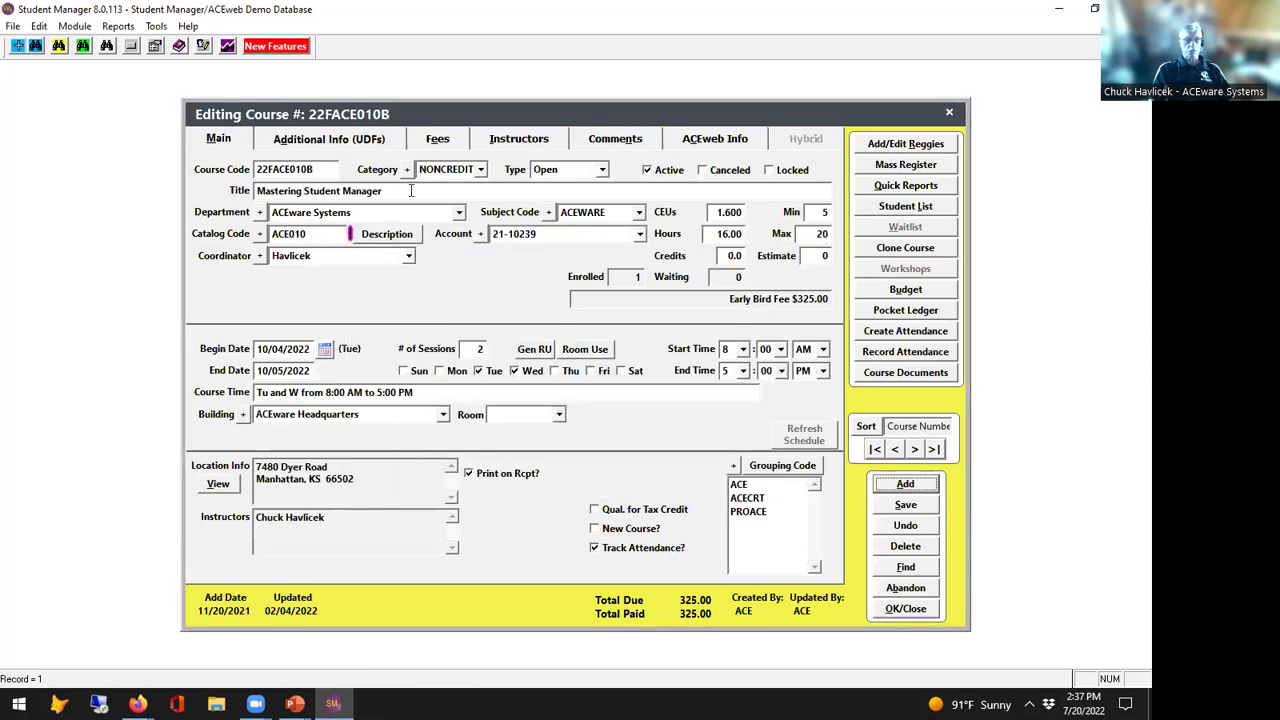
# Review the fees of child course 22FACE010B, and close the course and the packaged courses list of 22FACEPACK.
pyautogui.click(436, 140)
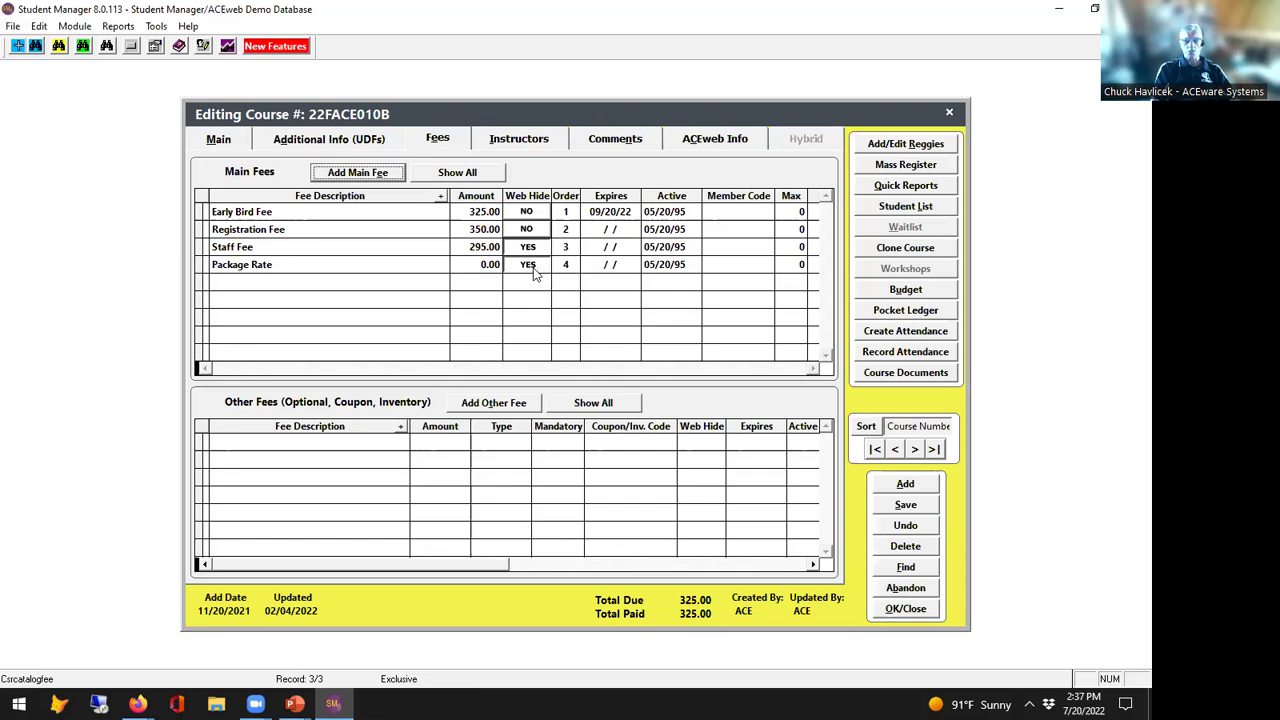
pyautogui.click(905, 608)
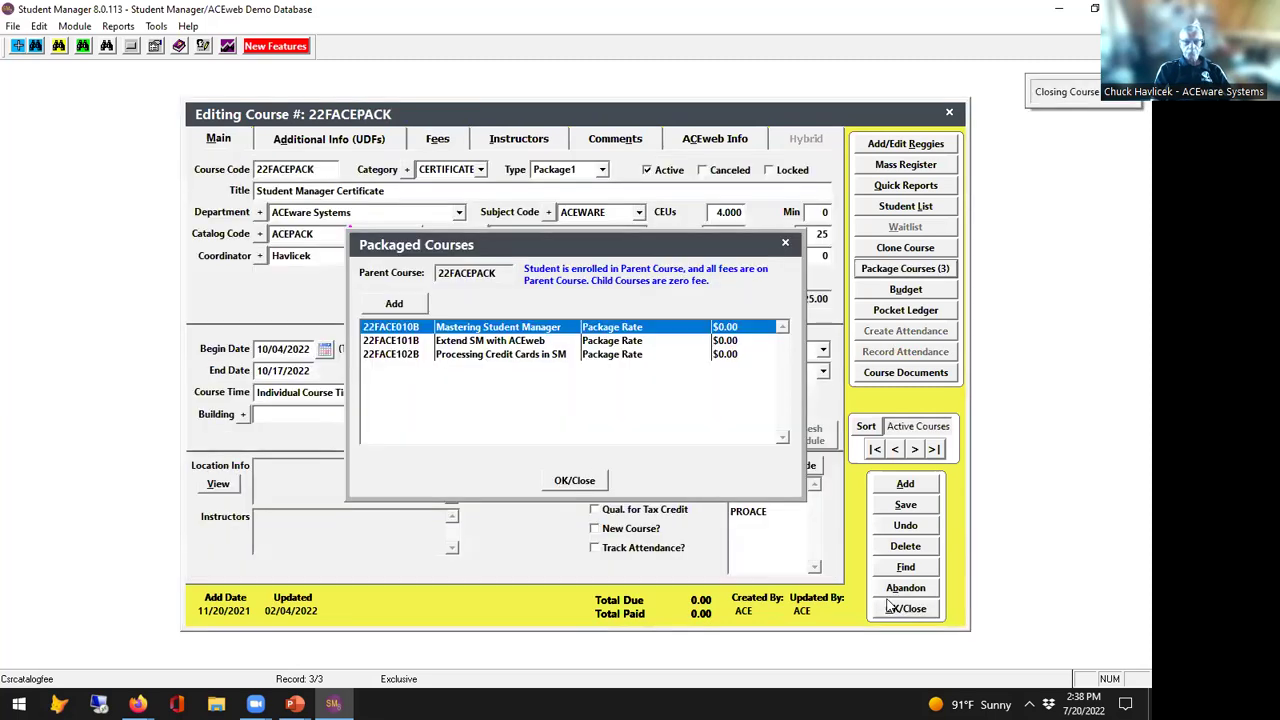
pyautogui.click(590, 482)
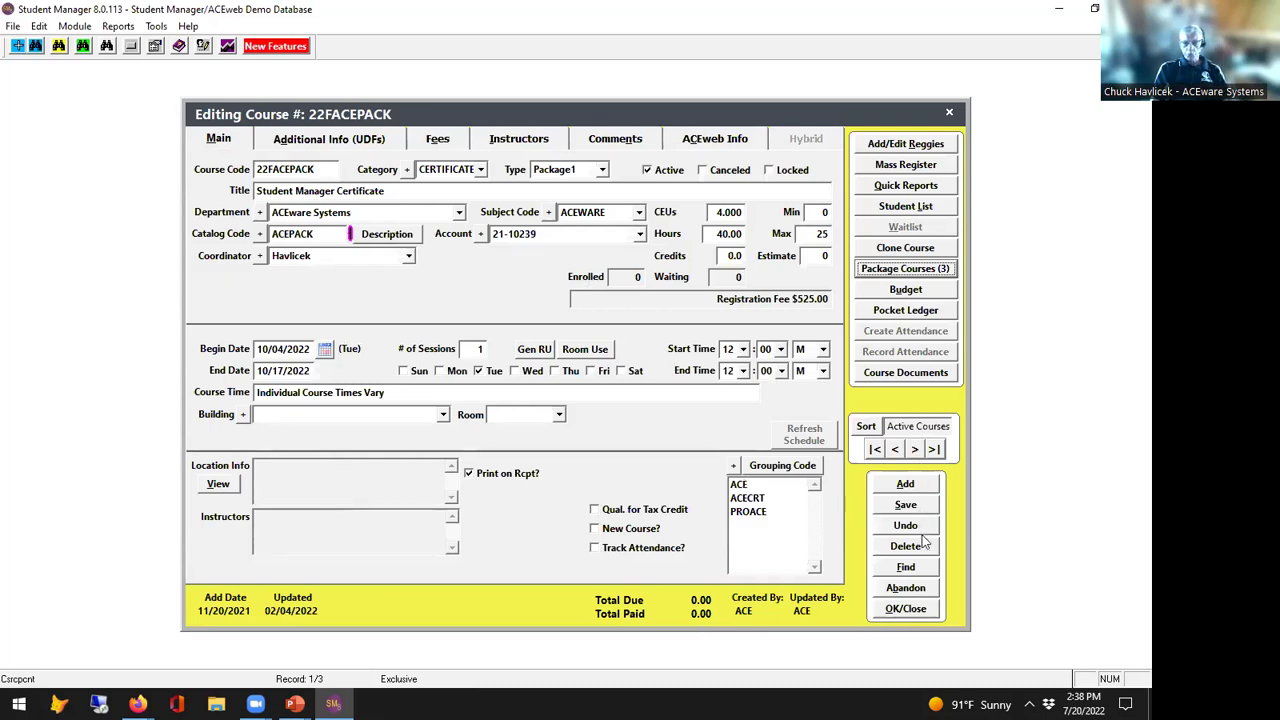
# Search the courses for "pack", open Project Management Package 22FMANPACK, and view its packaged courses.
pyautogui.click(906, 567)
pyautogui.write('p')
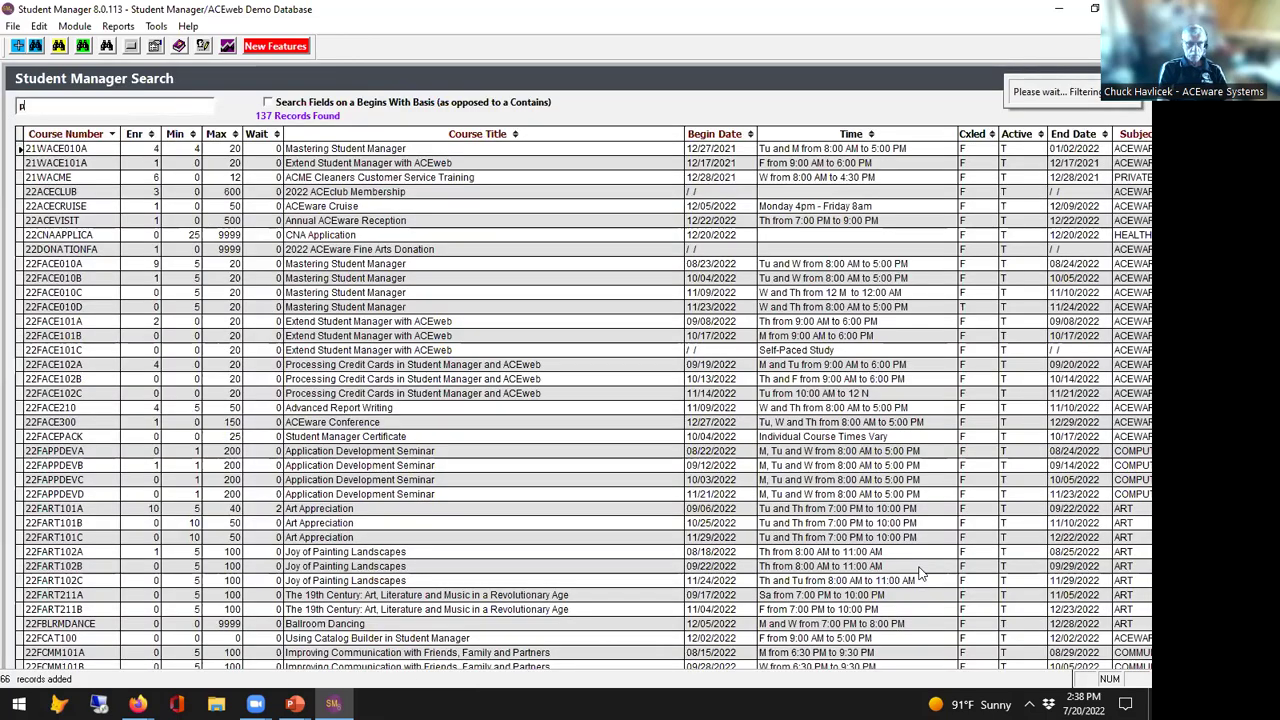
pyautogui.write('ack')
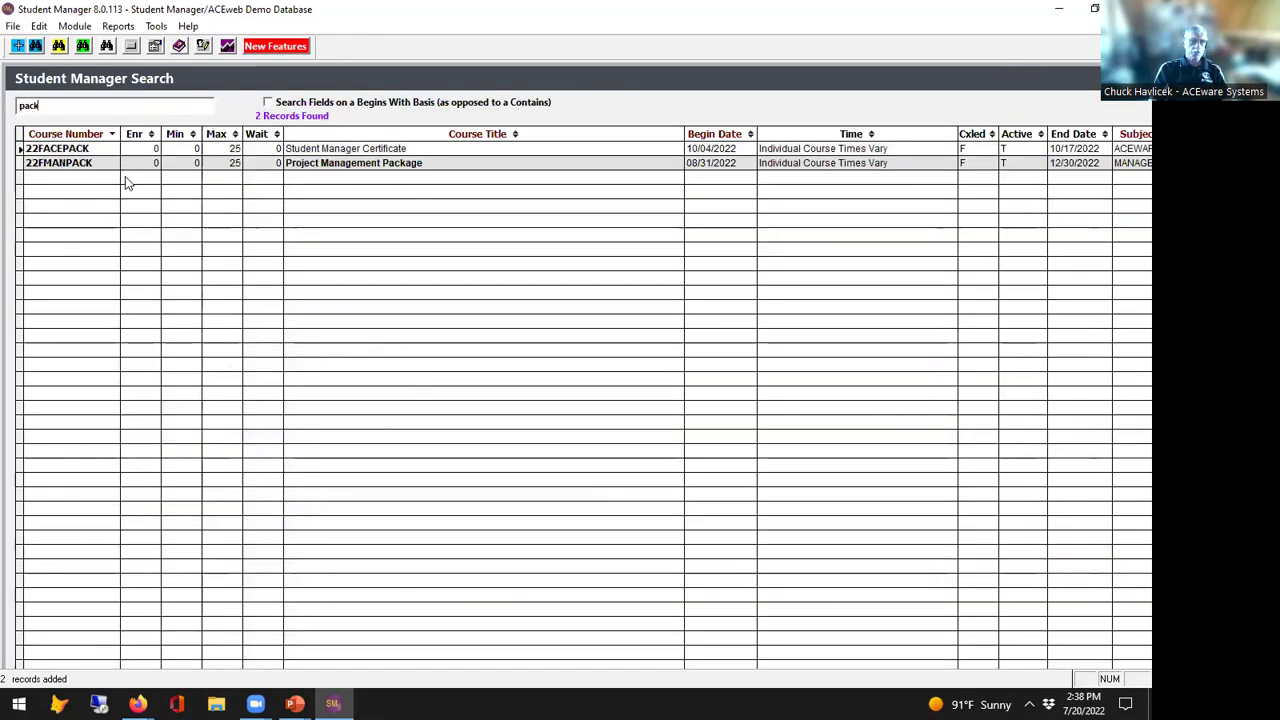
pyautogui.doubleClick(100, 163)
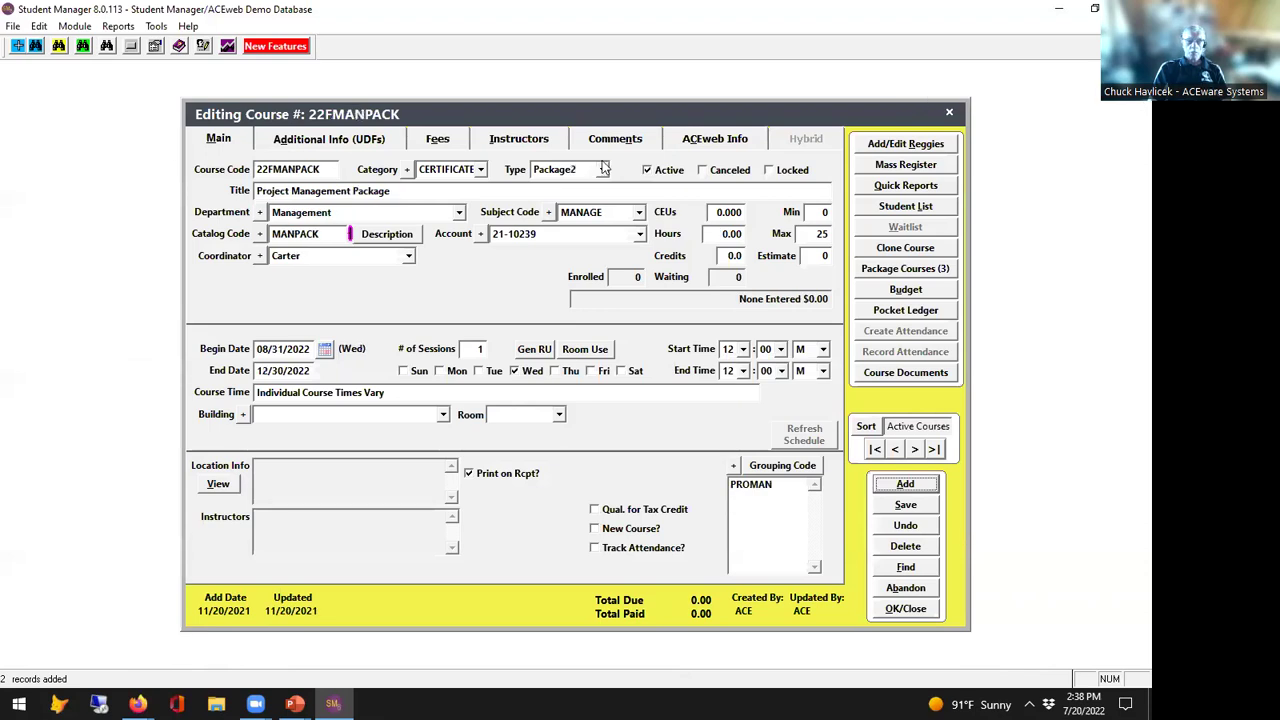
pyautogui.click(920, 272)
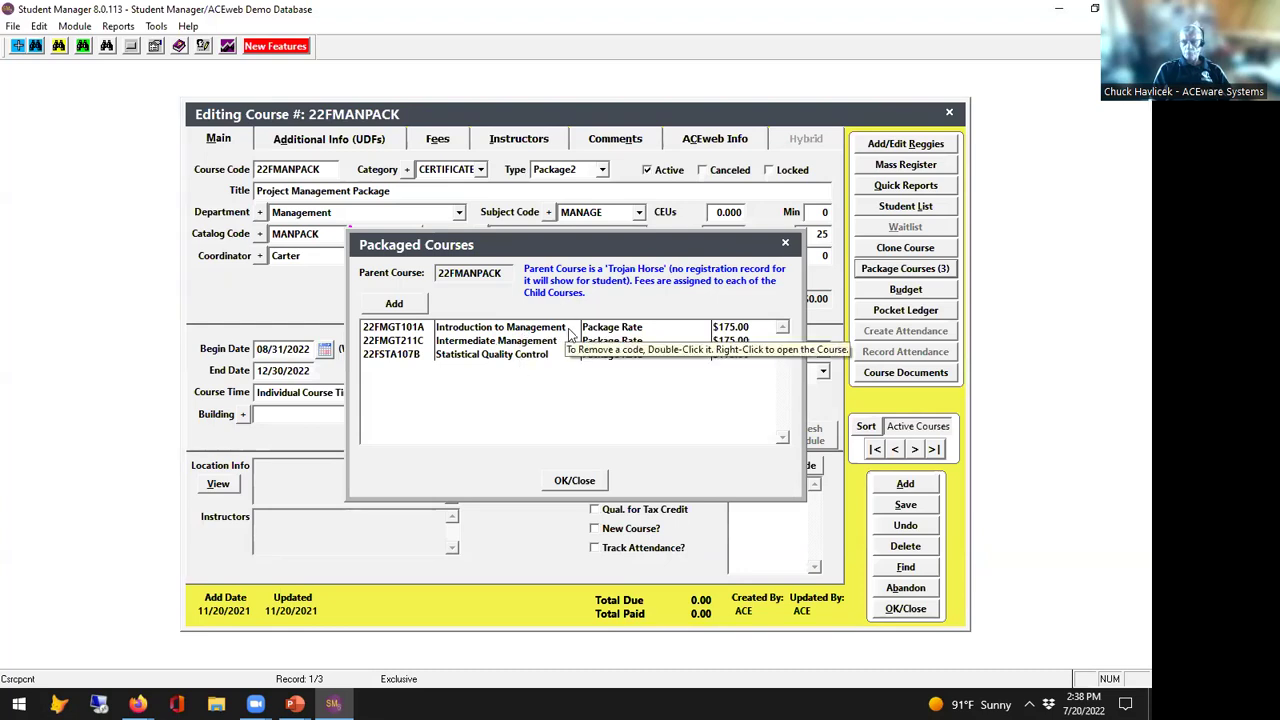
pyautogui.click(576, 481)
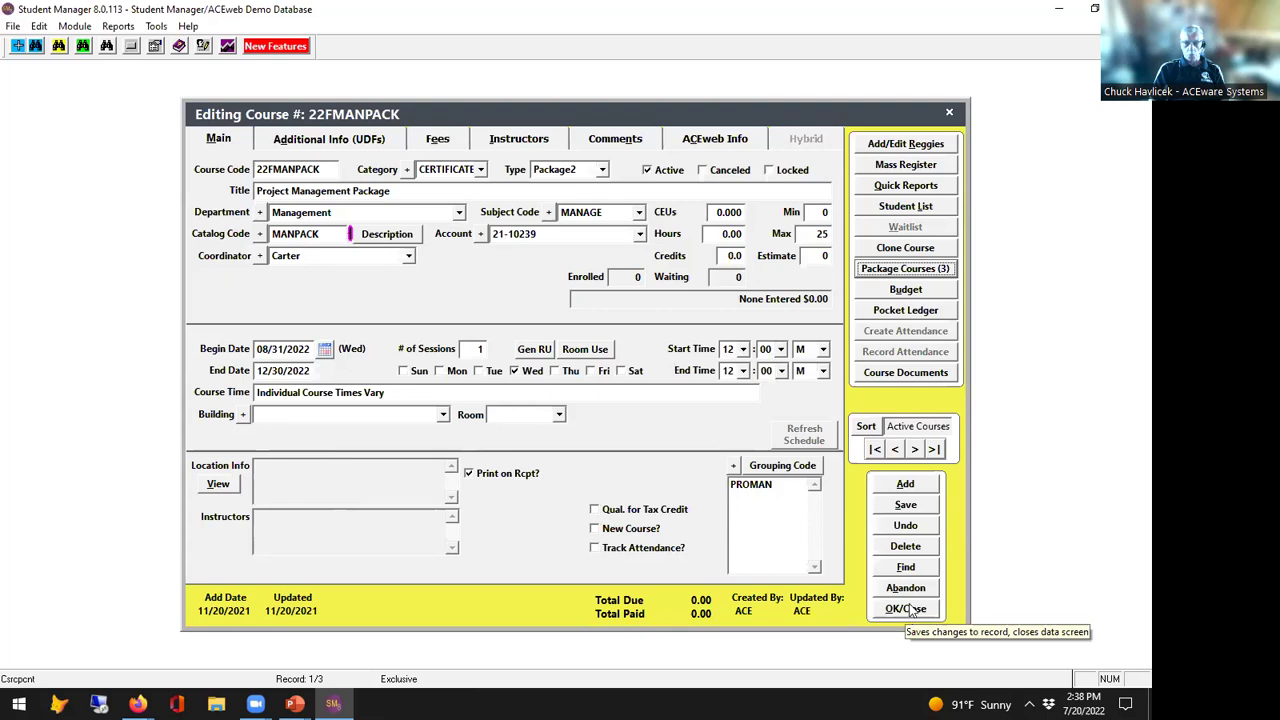
# Find the Student Manager Certificate course 22FACEPACK again and review its registration fee and packaged courses.
pyautogui.click(914, 568)
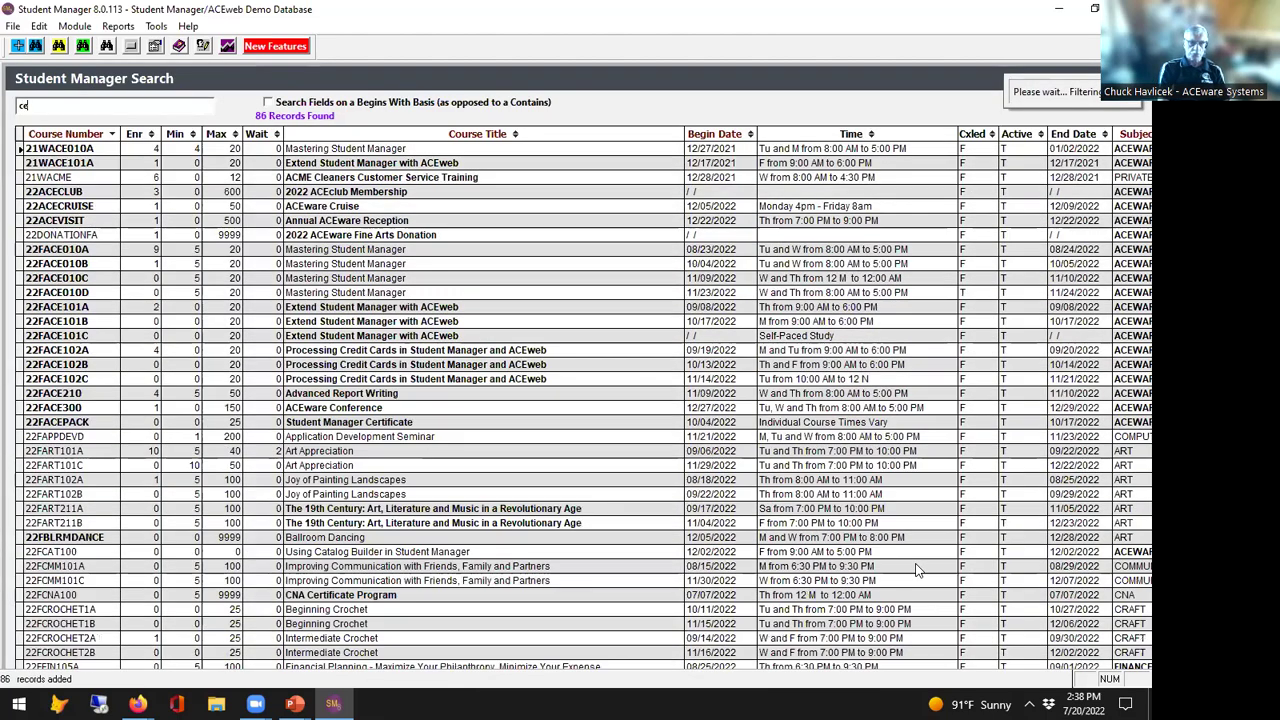
pyautogui.press('Return')
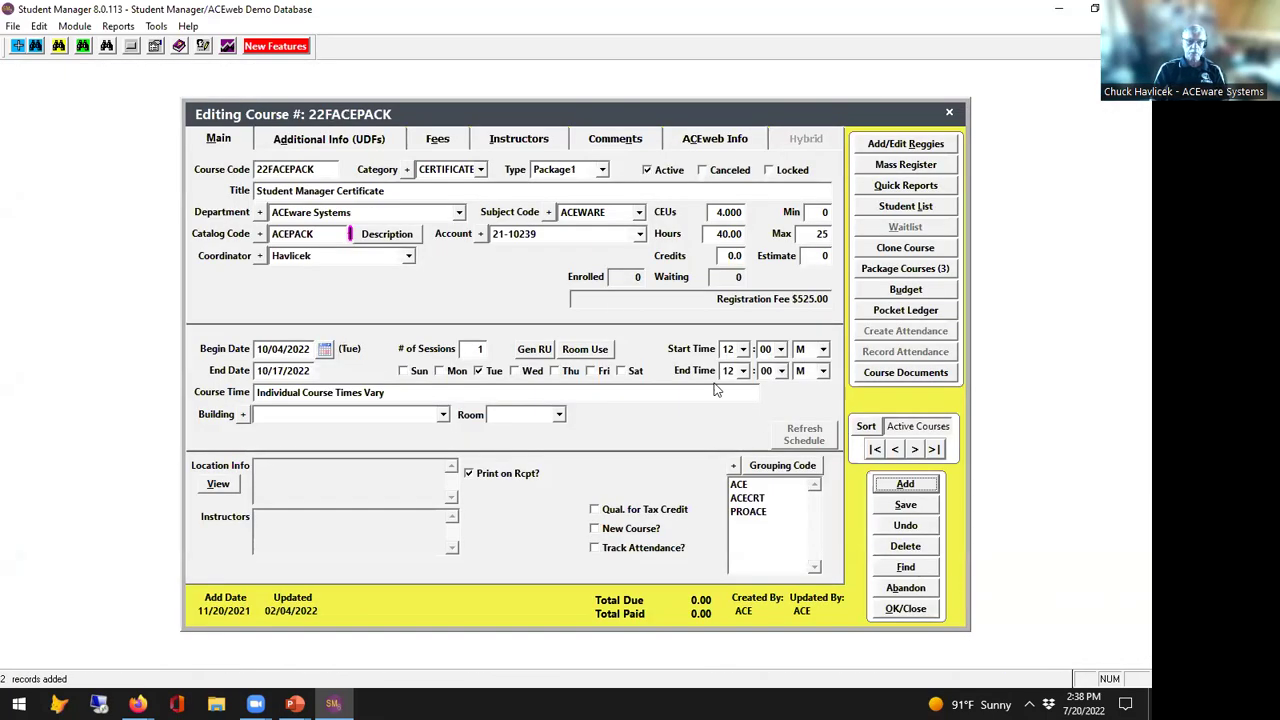
pyautogui.click(462, 142)
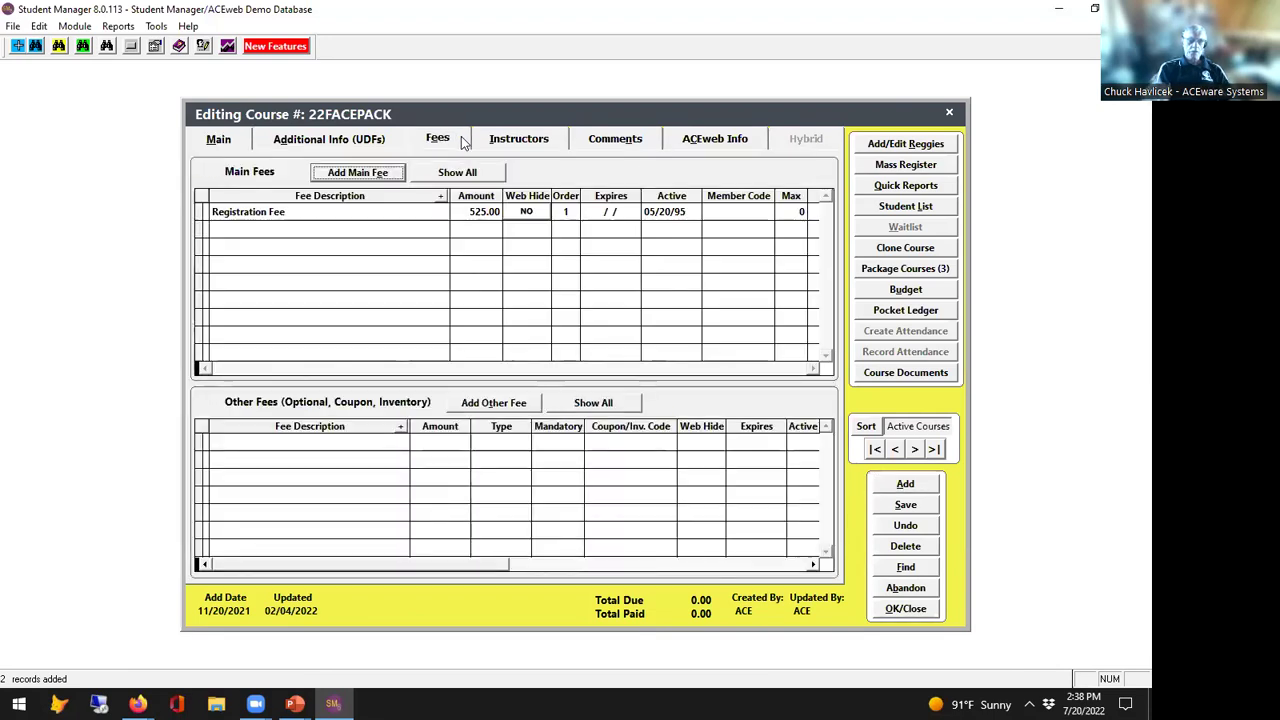
pyautogui.click(212, 142)
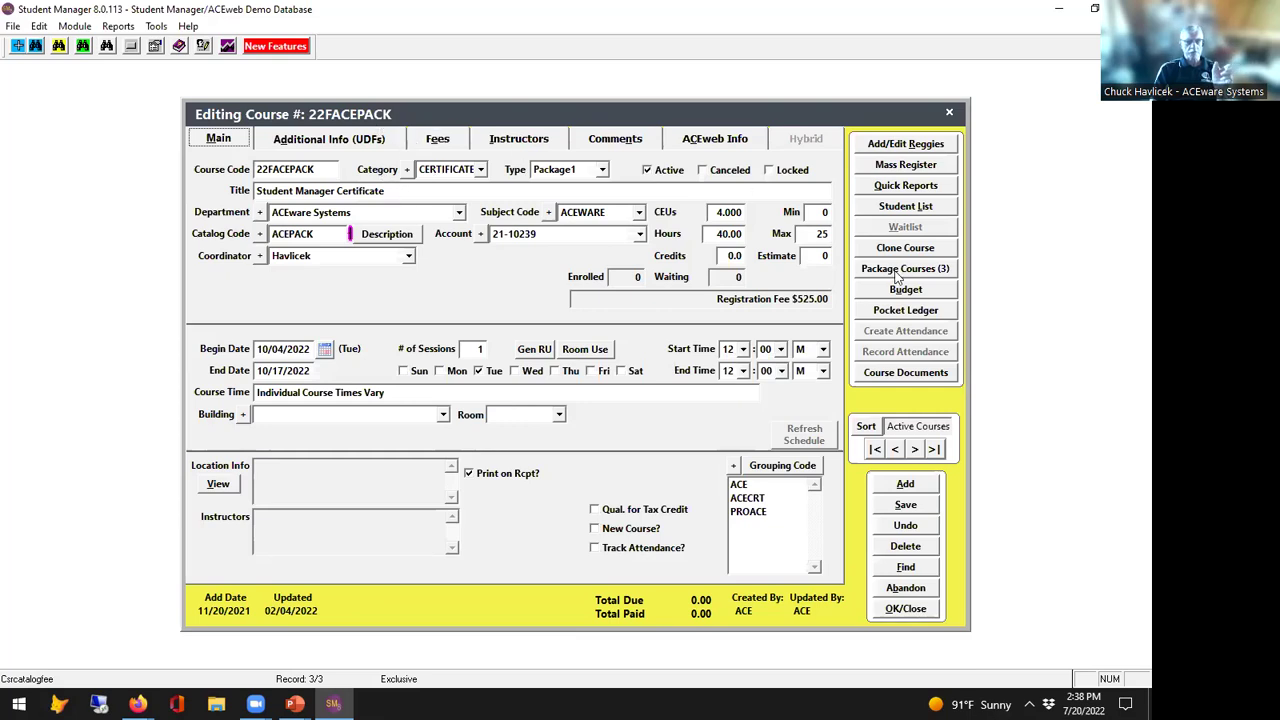
pyautogui.click(930, 272)
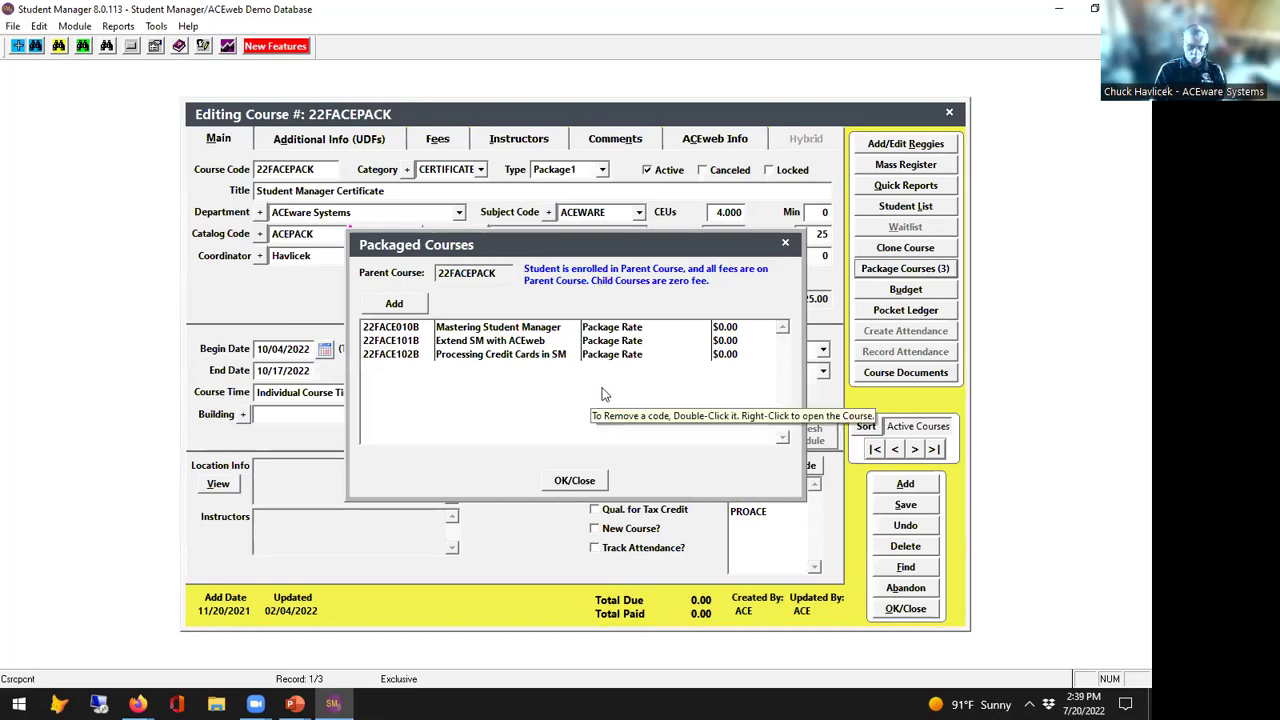
pyautogui.click(576, 479)
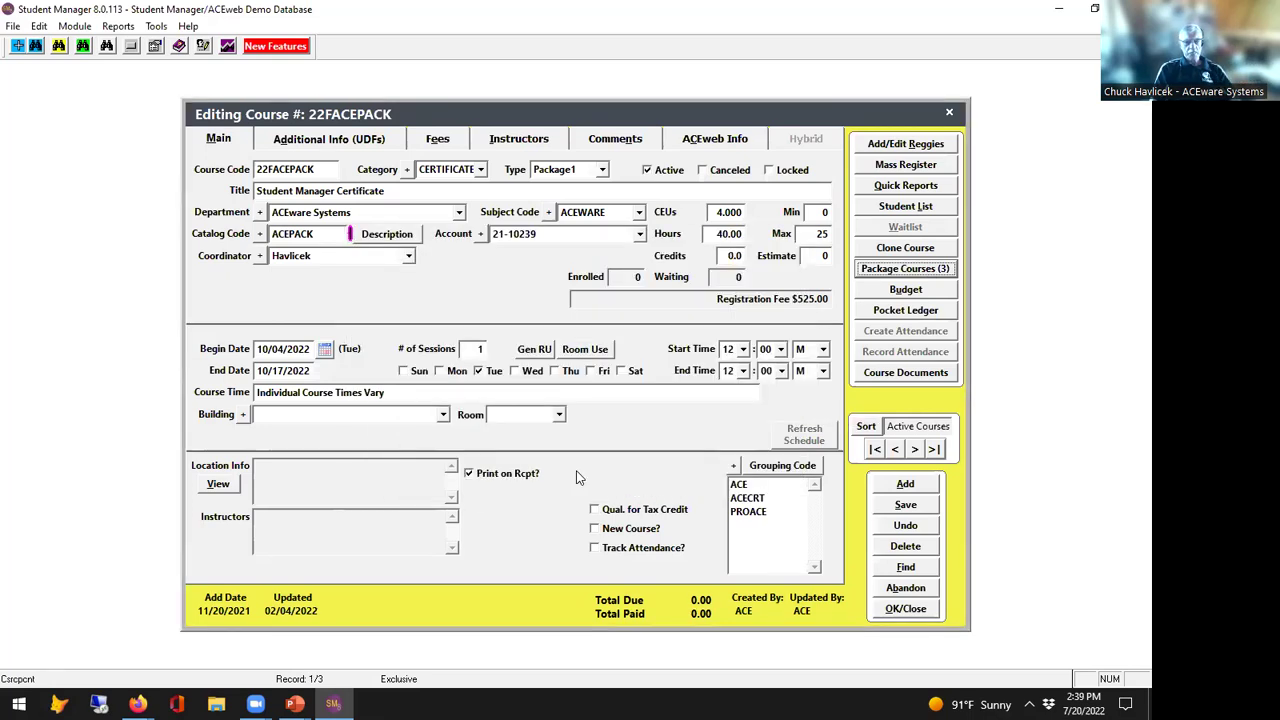
pyautogui.click(440, 140)
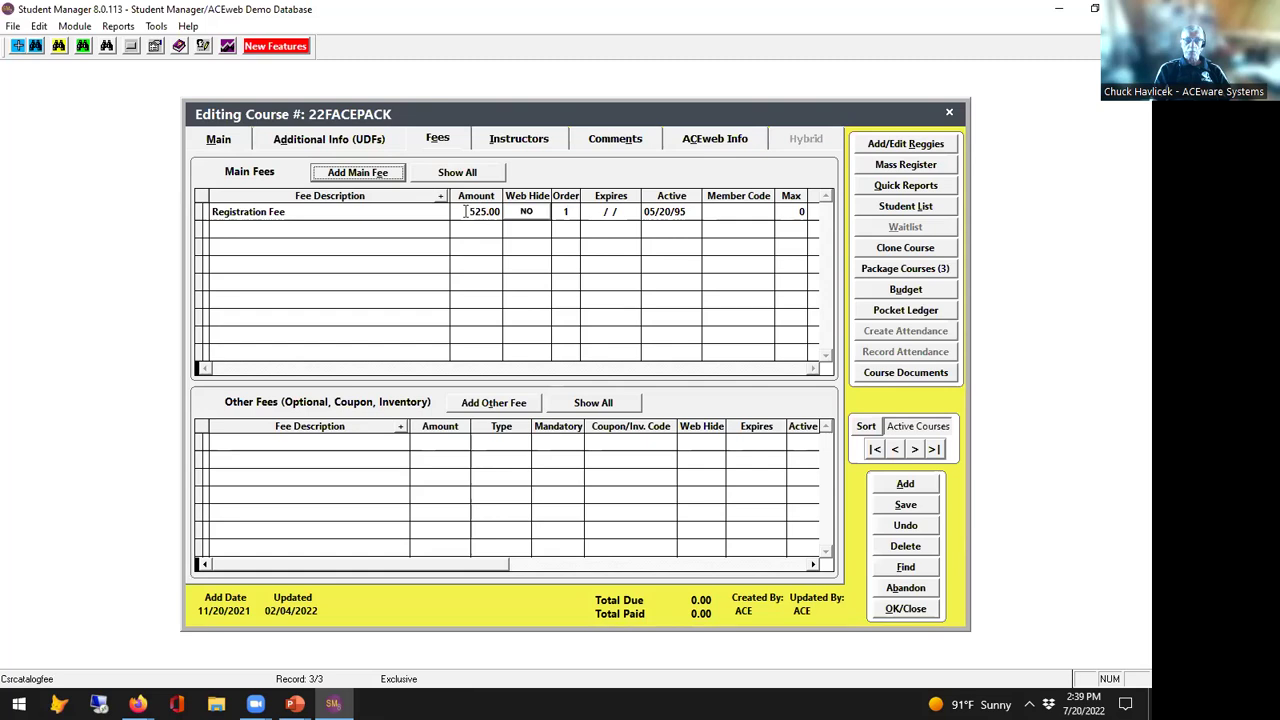
pyautogui.click(465, 211)
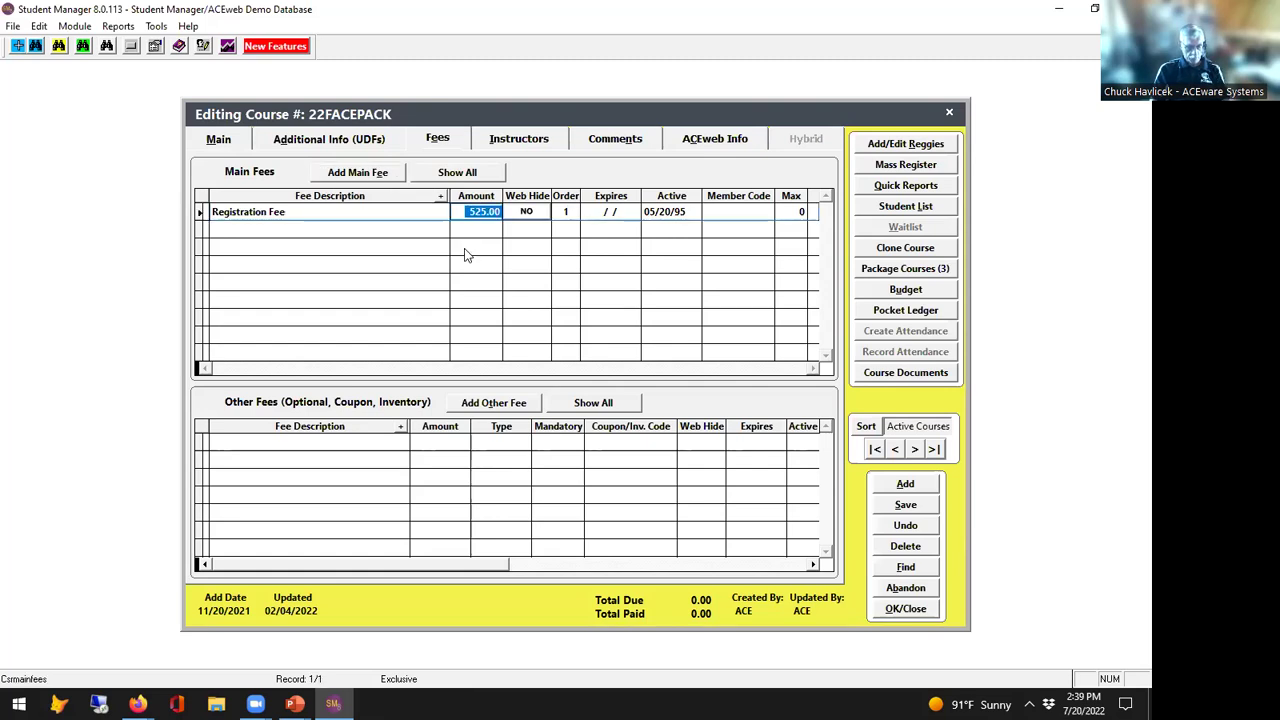
# Search the courses for "cna" and open the CNA Certificate Program, 22FCNA100.
pyautogui.click(899, 565)
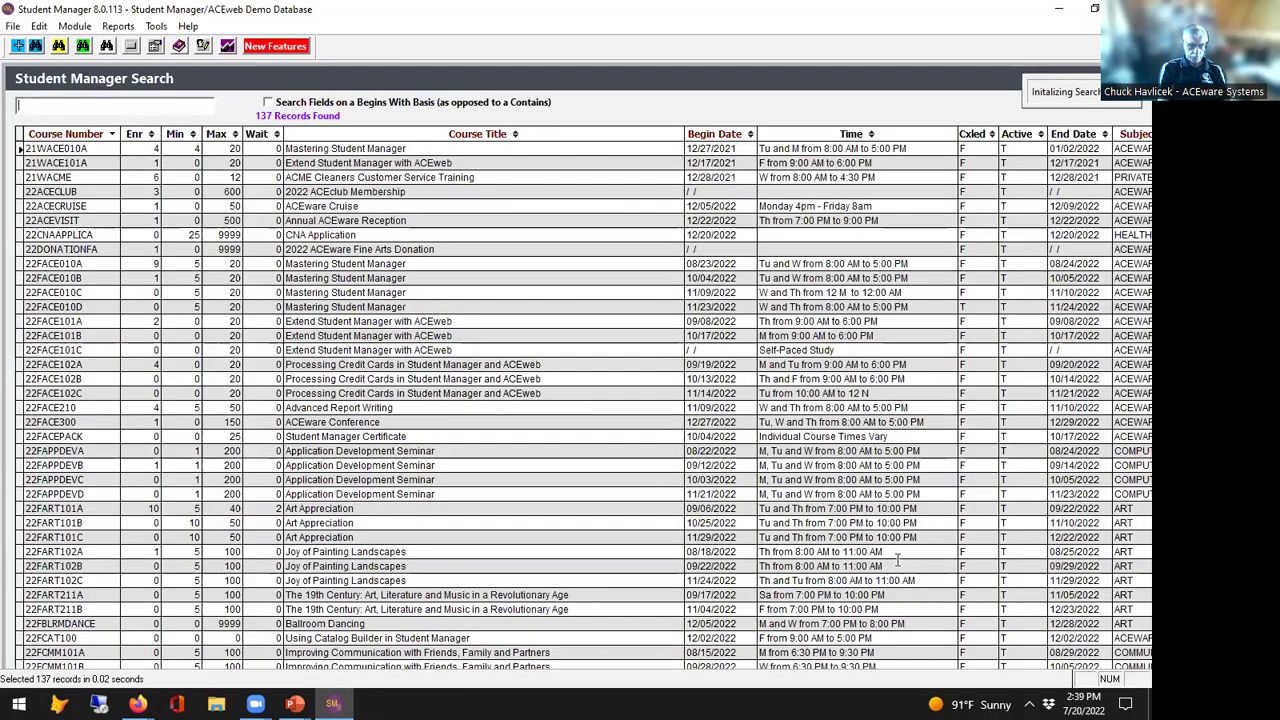
pyautogui.write('cna')
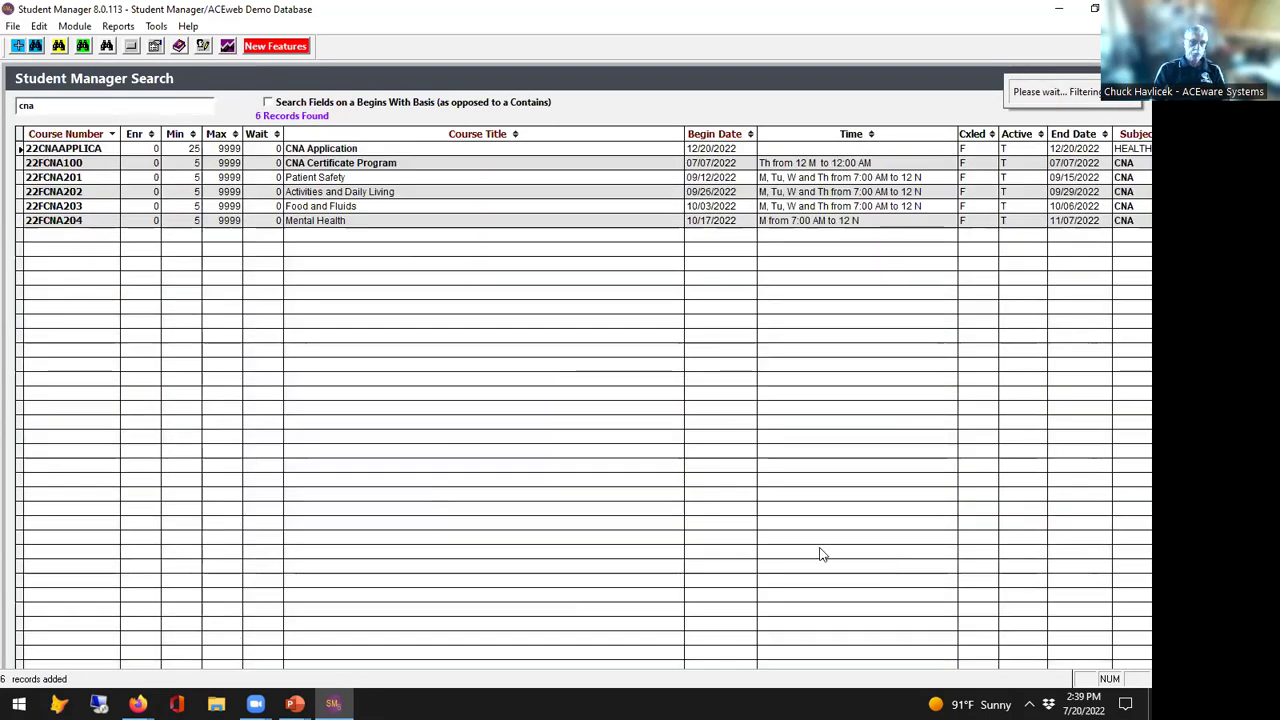
pyautogui.doubleClick(93, 163)
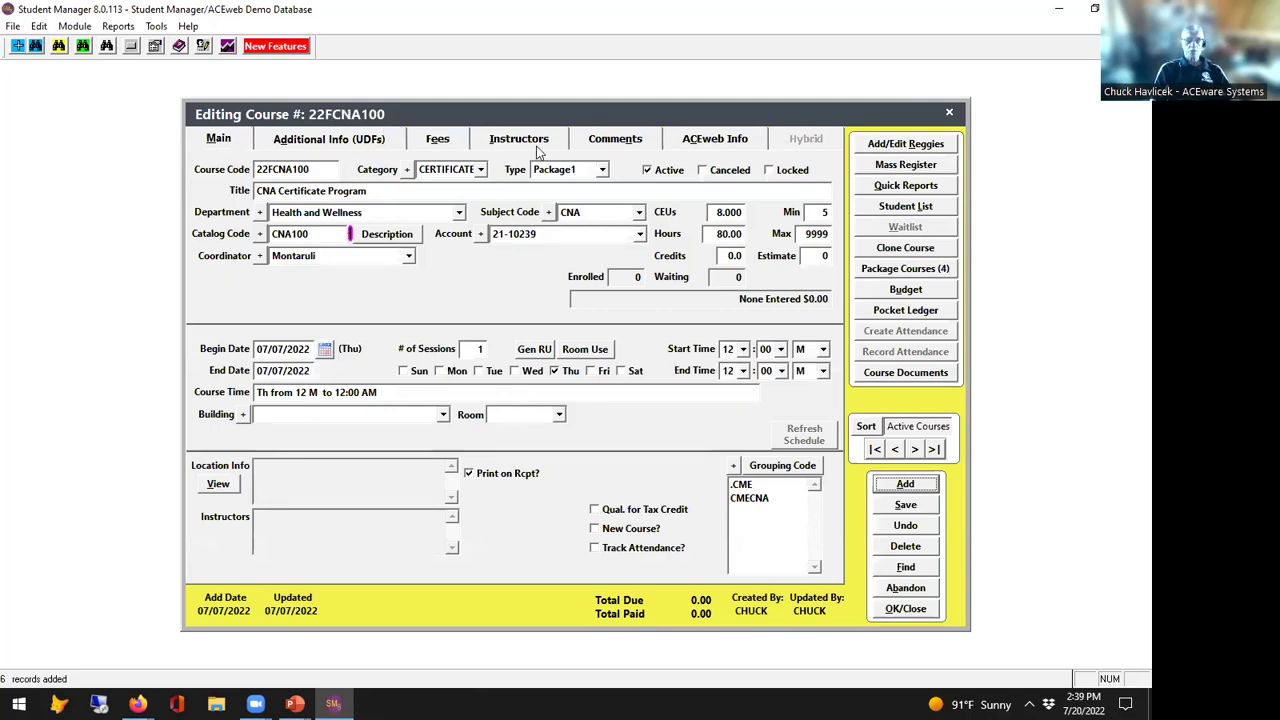
# Set the main fee of 22FCNA100 to a Registration Fee of 1495.00.
pyautogui.click(437, 139)
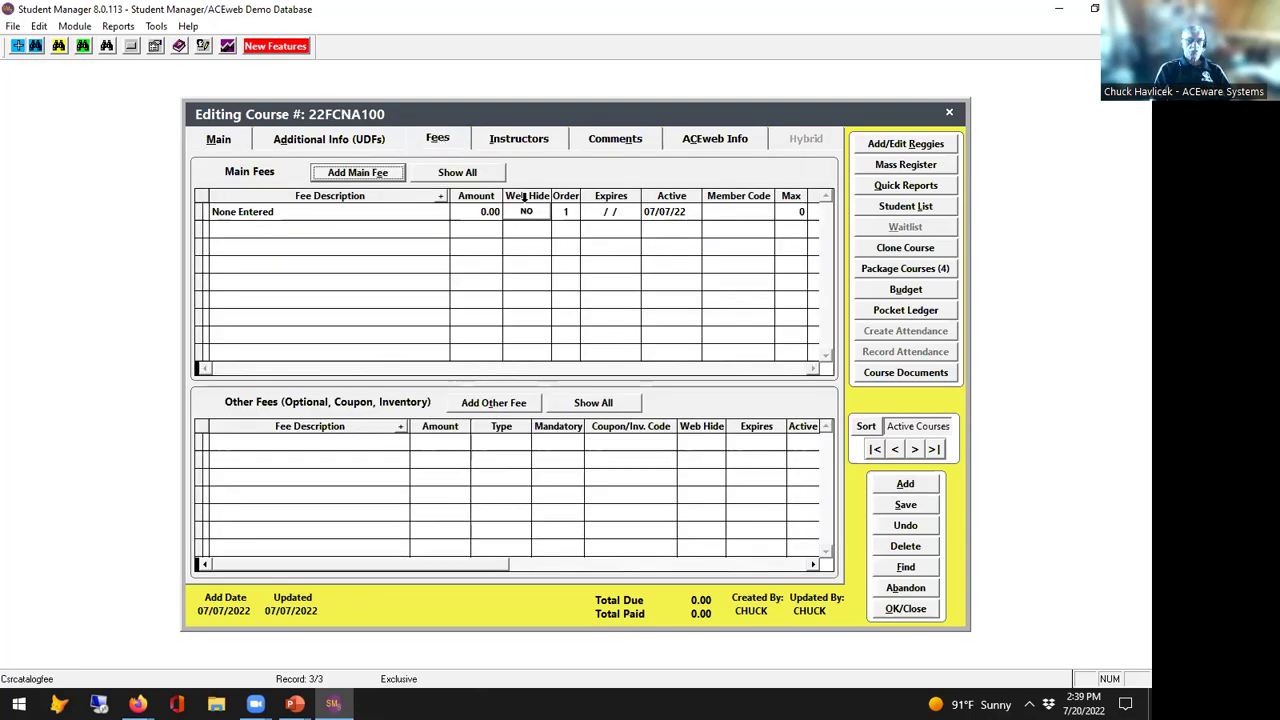
pyautogui.click(432, 210)
pyautogui.scroll(-6, 320, 340)
pyautogui.click(254, 365)
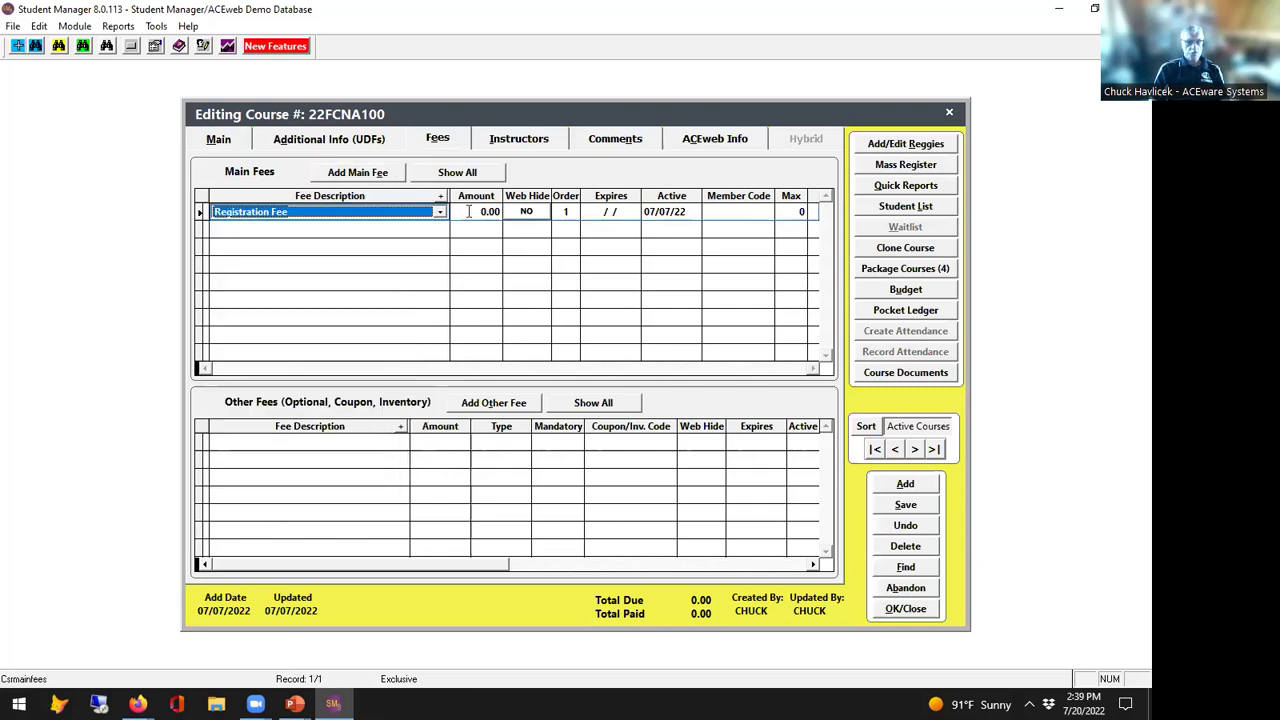
pyautogui.click(489, 213)
pyautogui.write('1495')
pyautogui.press('Tab')
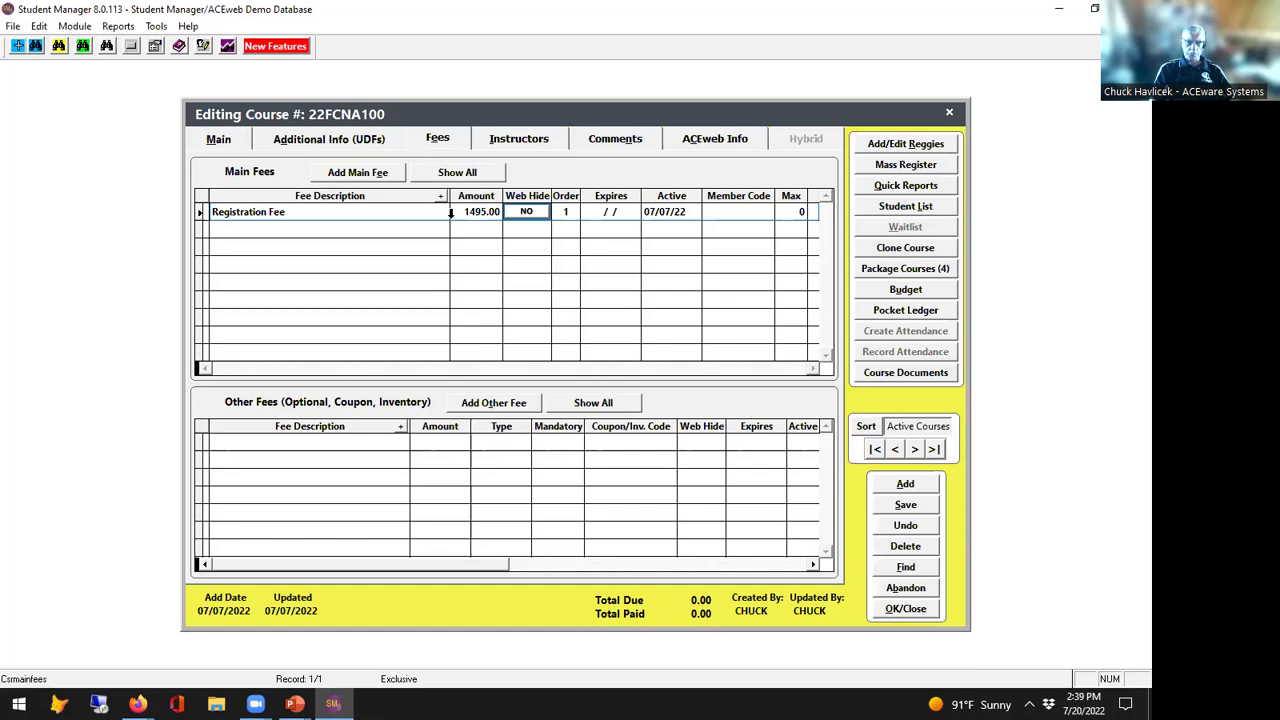
# Add a Laboratory Fee of 50.00 to the other fees of 22FCNA100.
pyautogui.click(236, 141)
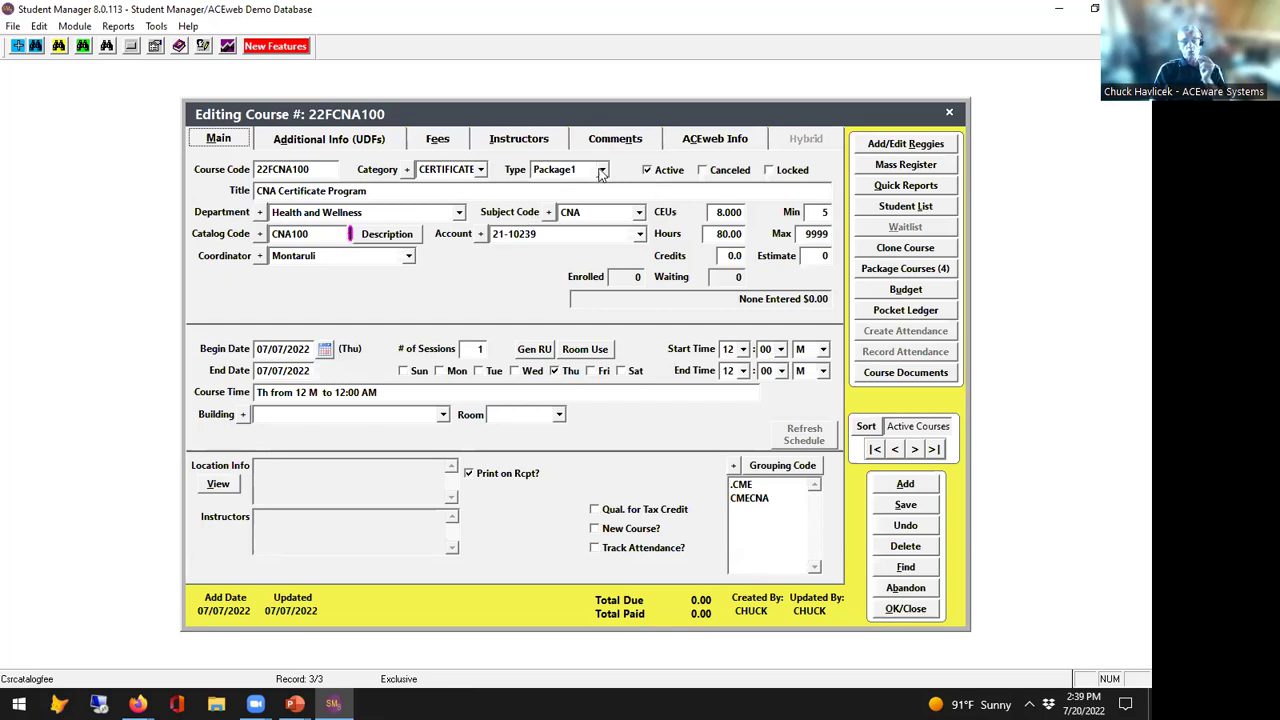
pyautogui.click(450, 141)
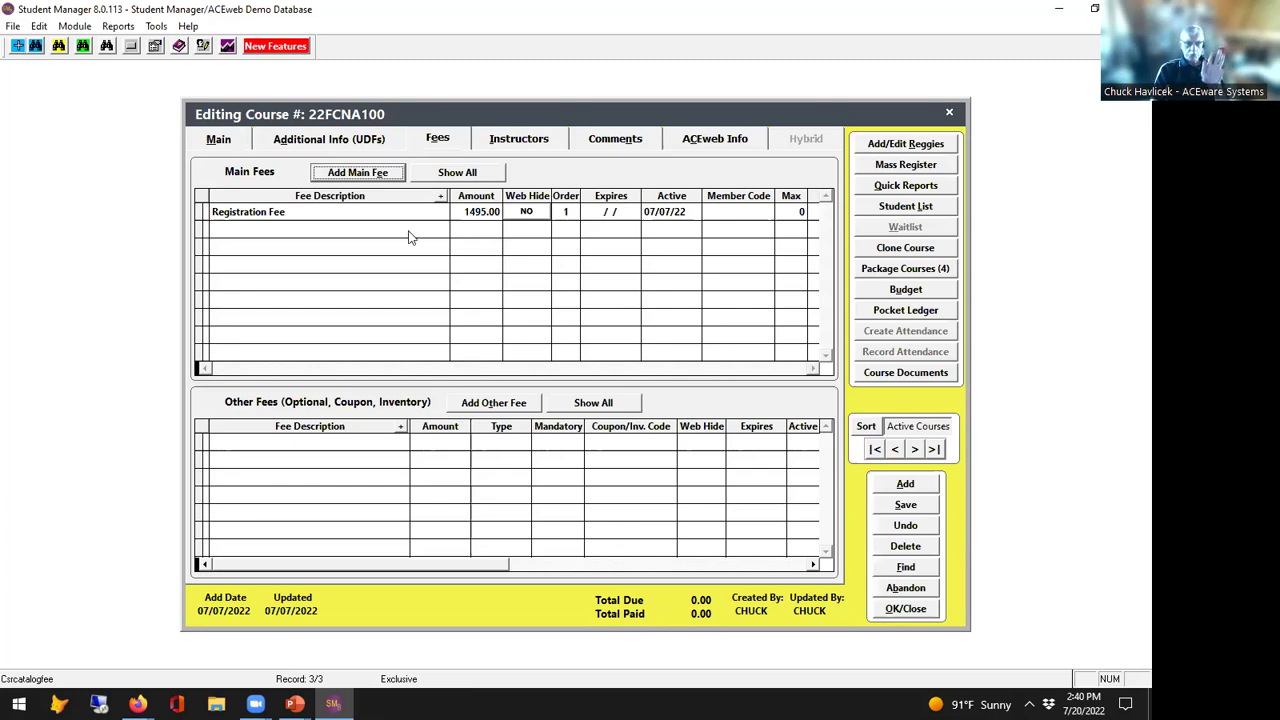
pyautogui.click(229, 141)
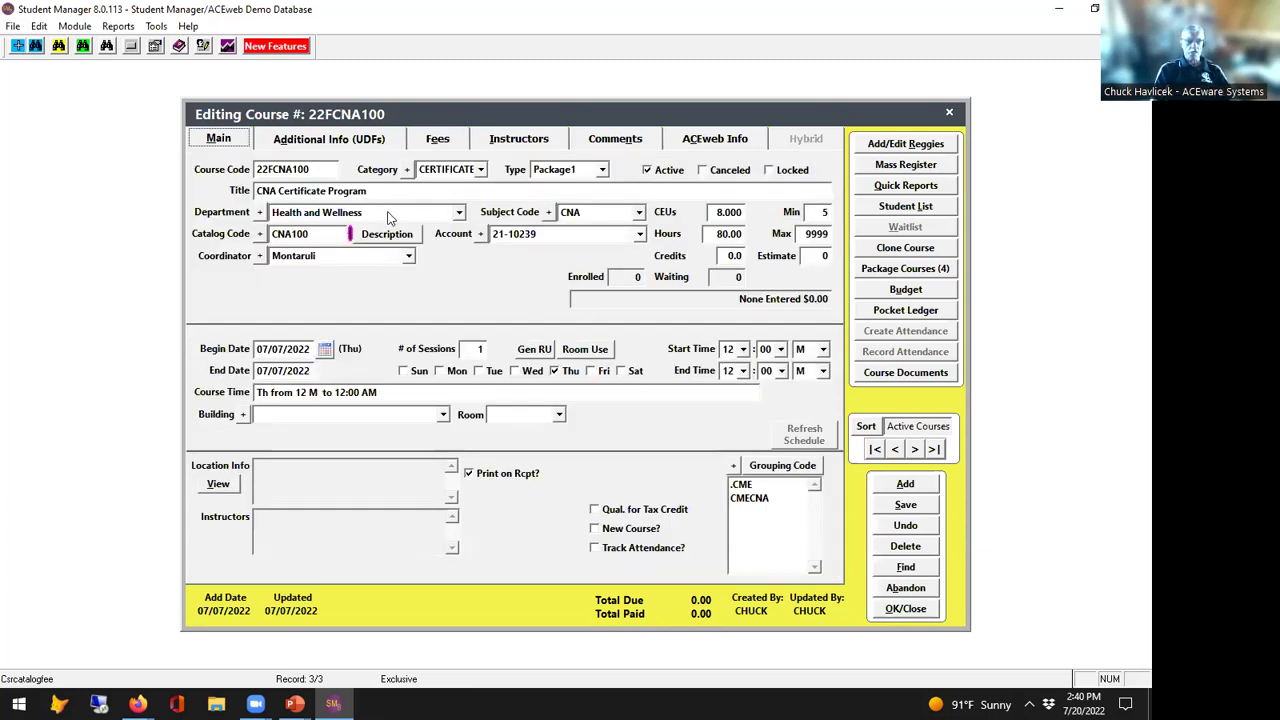
pyautogui.click(436, 140)
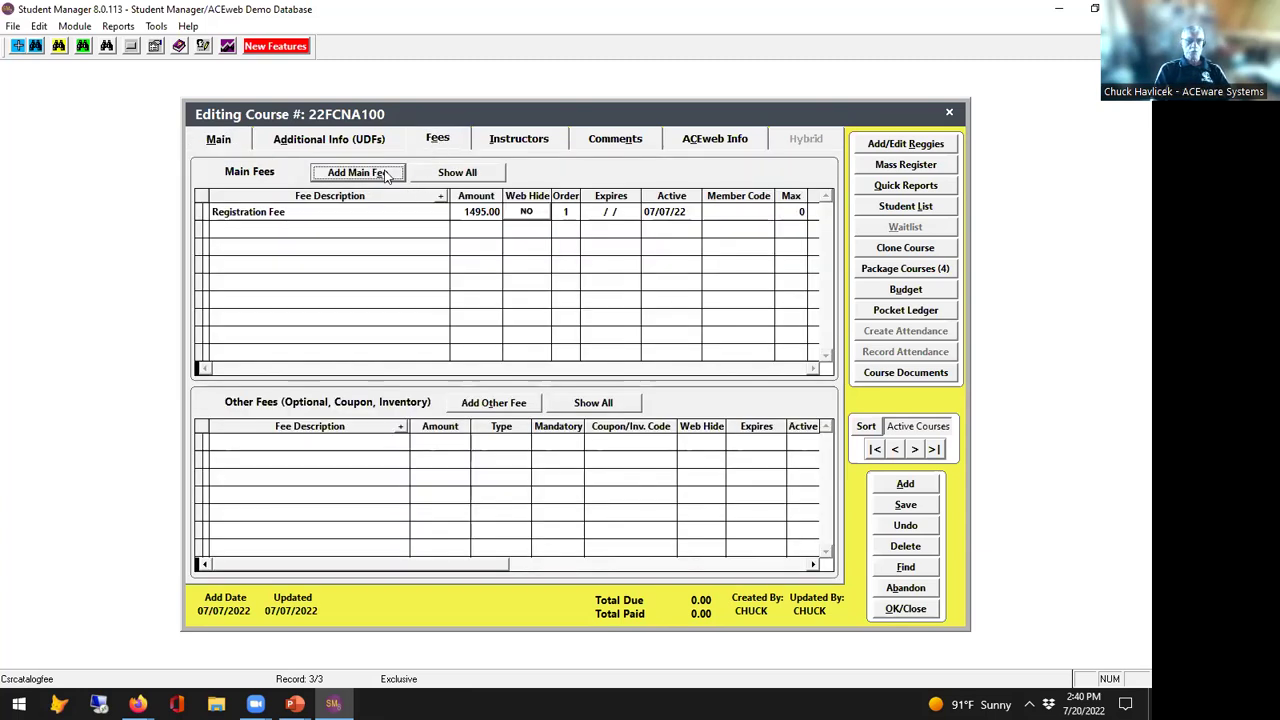
pyautogui.click(483, 410)
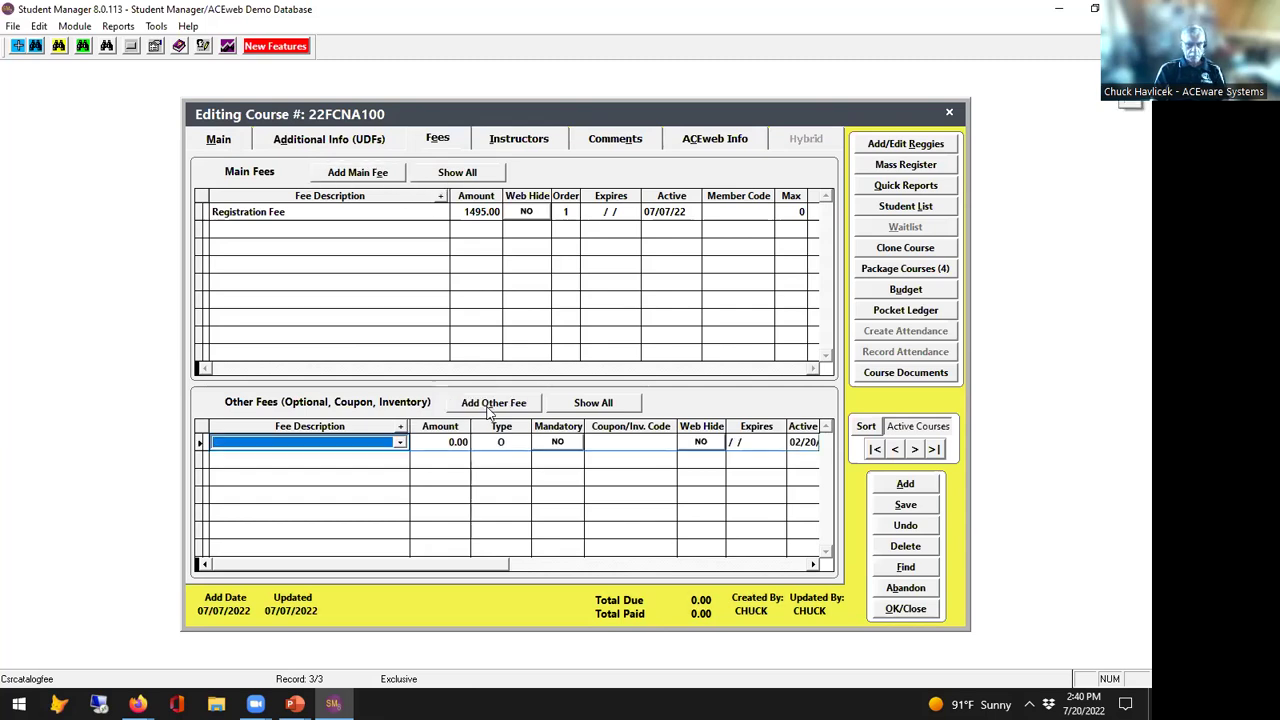
pyautogui.click(398, 443)
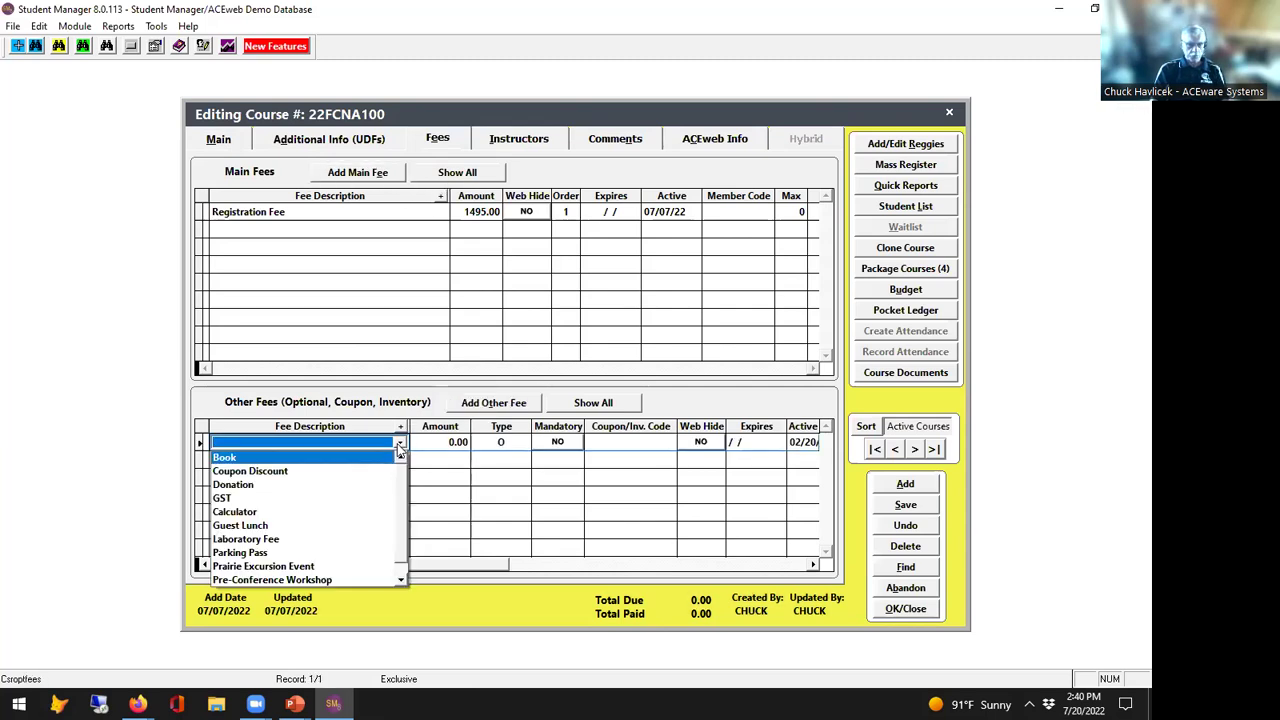
pyautogui.click(268, 546)
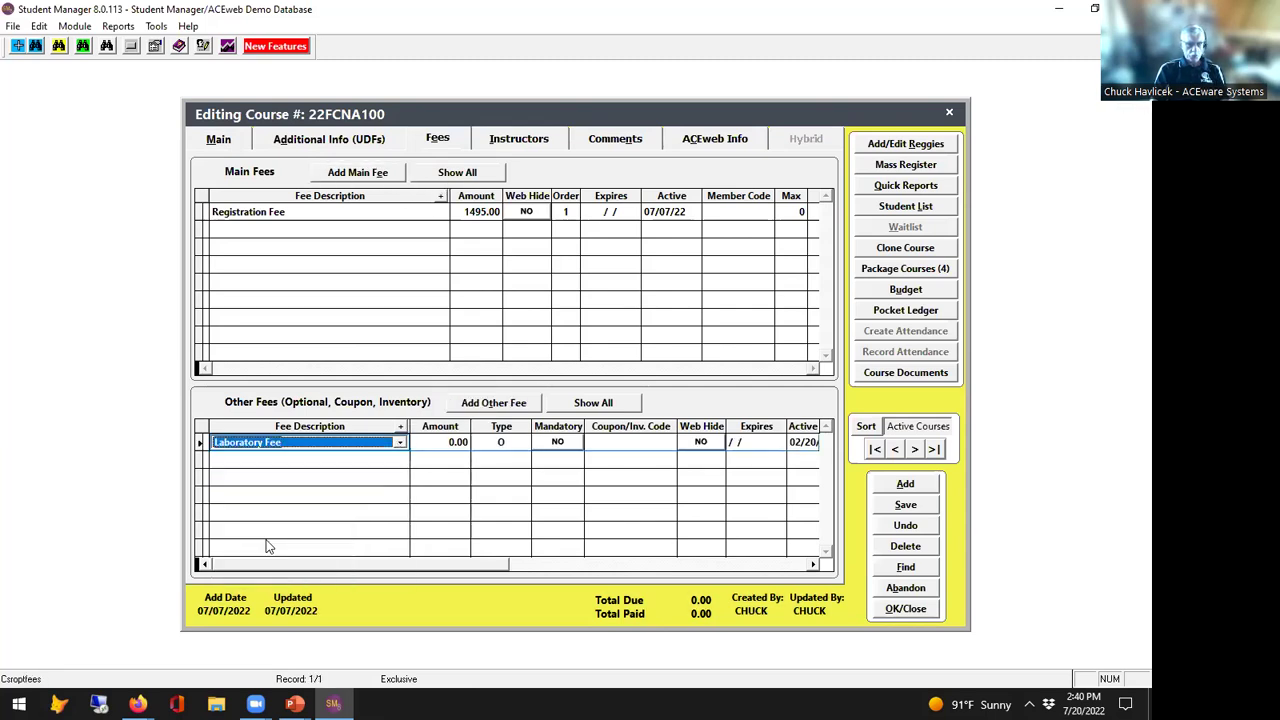
pyautogui.click(437, 443)
pyautogui.write('5')
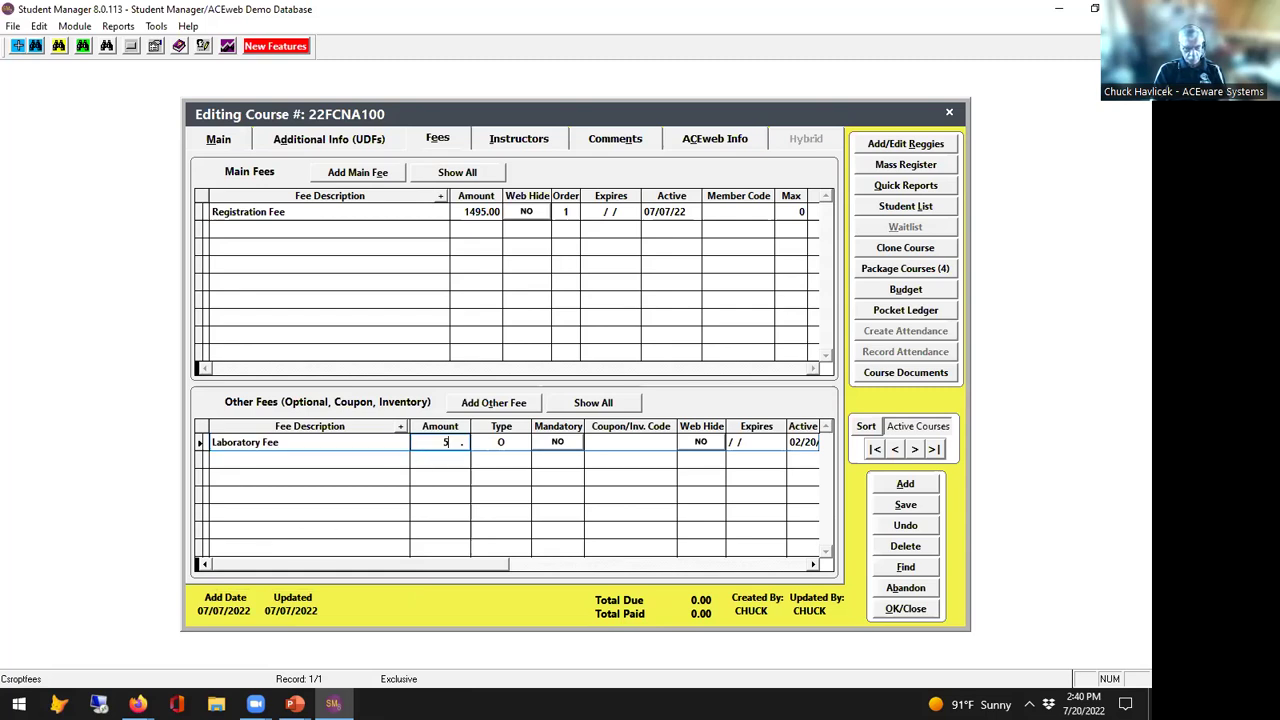
pyautogui.write('0')
# Add a Book fee of 75.00 to the other fees and return to the course's main details.
pyautogui.click(488, 405)
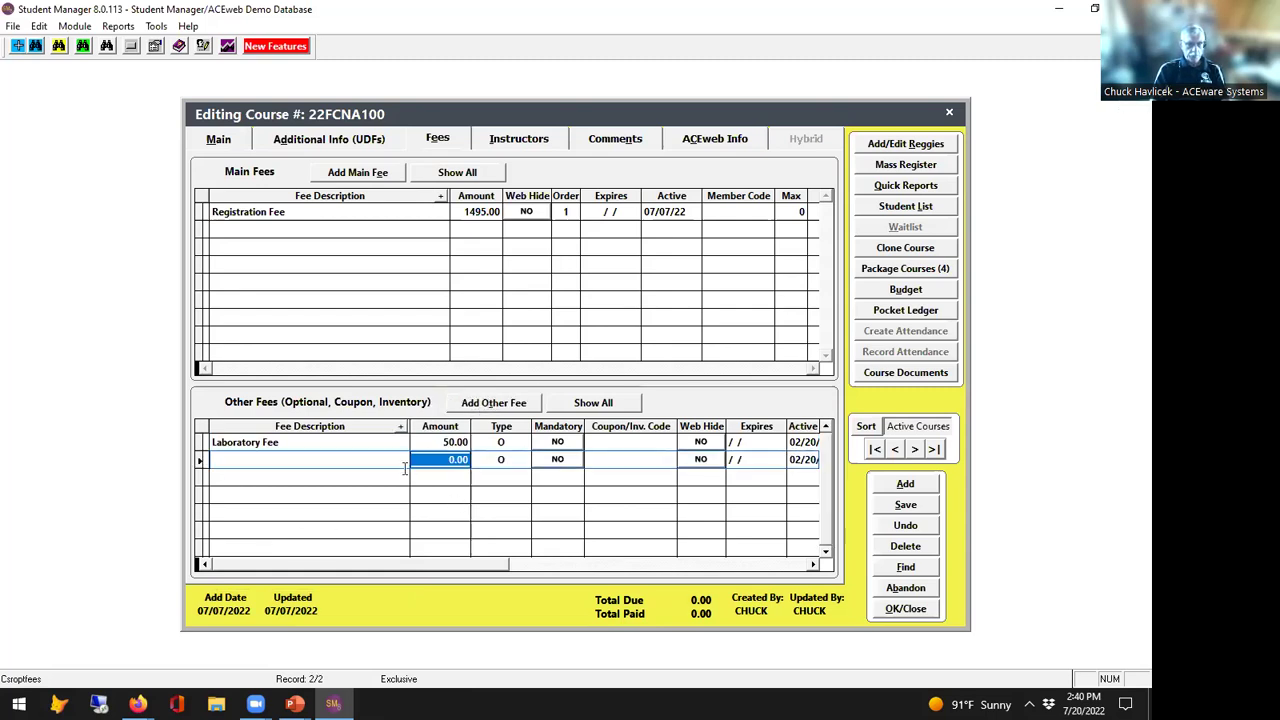
pyautogui.click(401, 465)
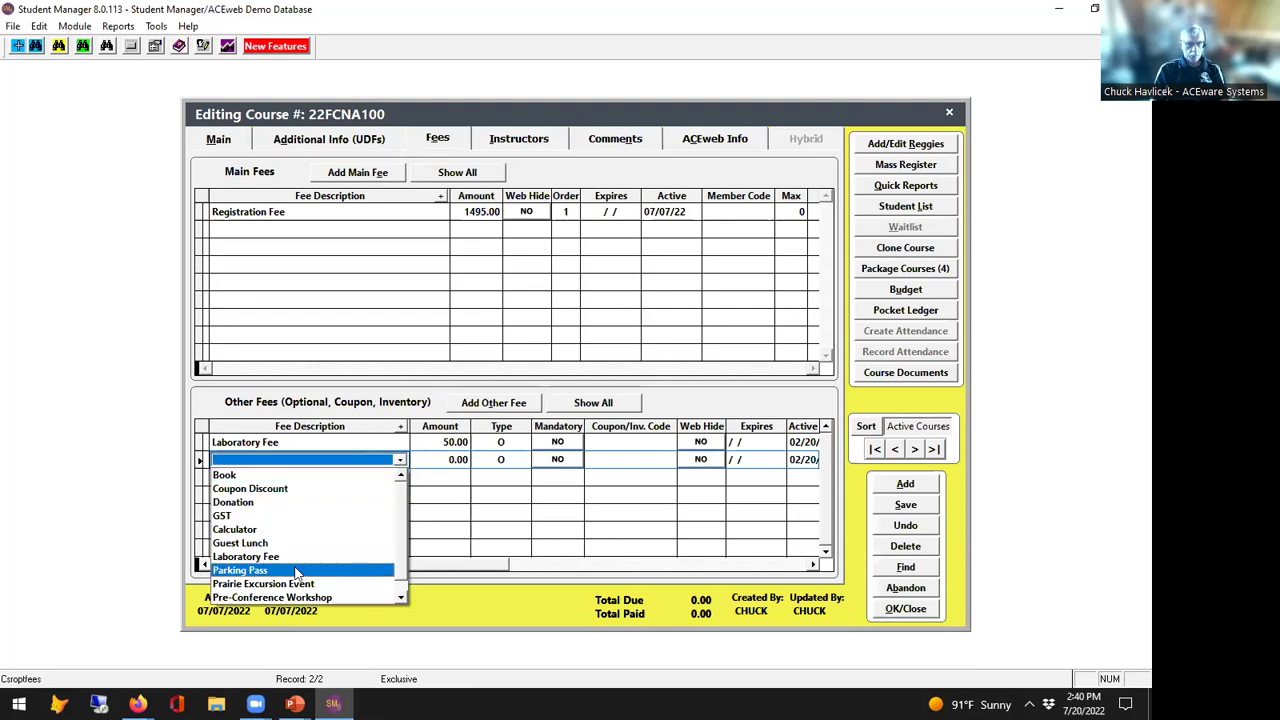
pyautogui.click(252, 476)
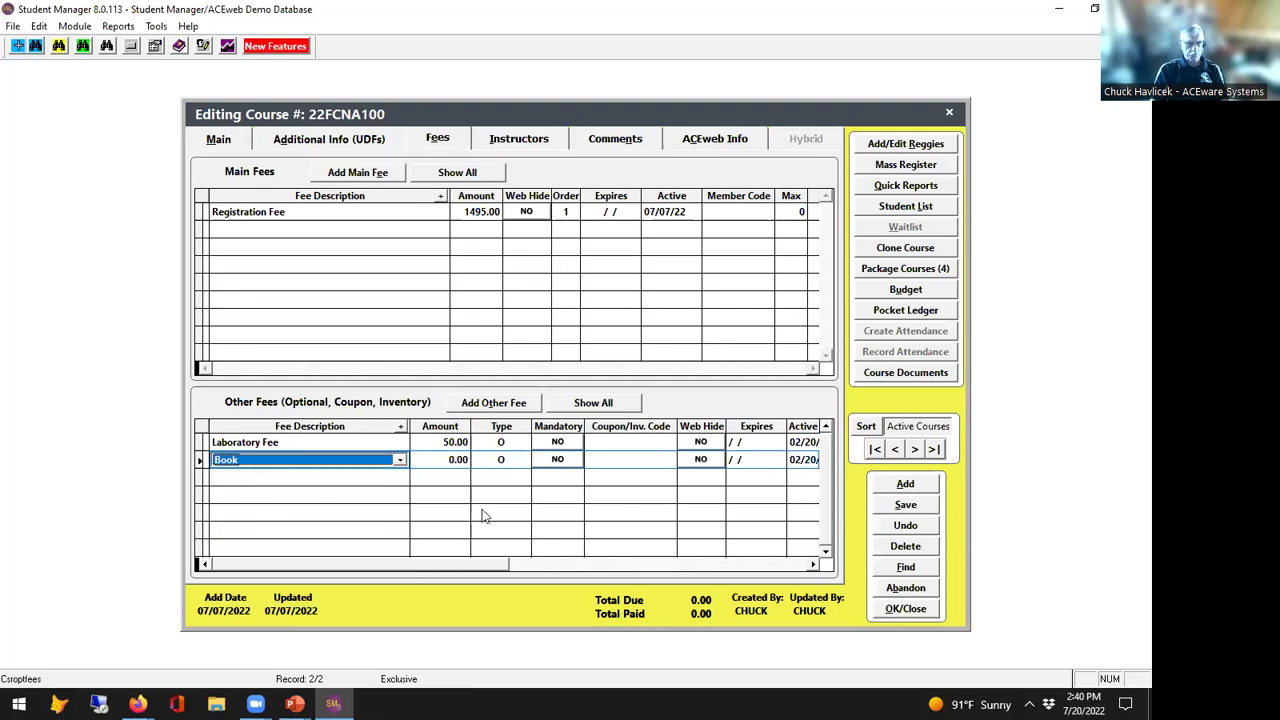
pyautogui.click(442, 458)
pyautogui.write('75')
pyautogui.click(643, 442)
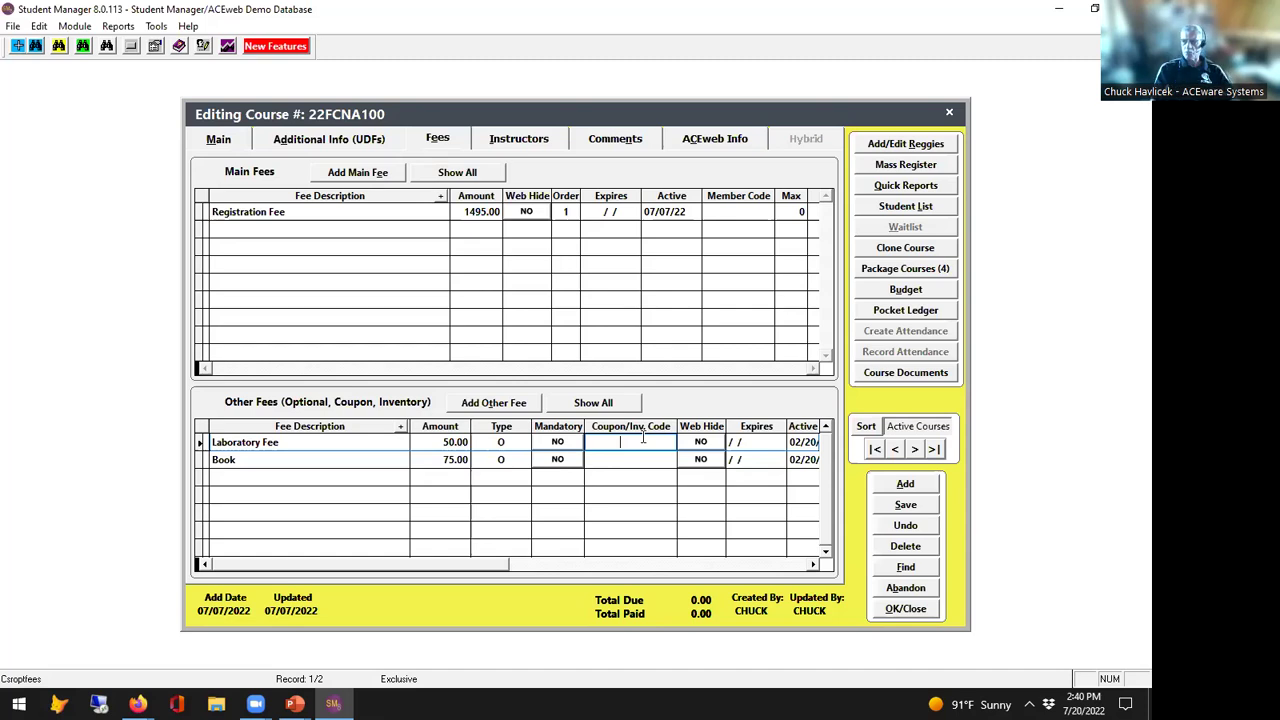
pyautogui.click(222, 140)
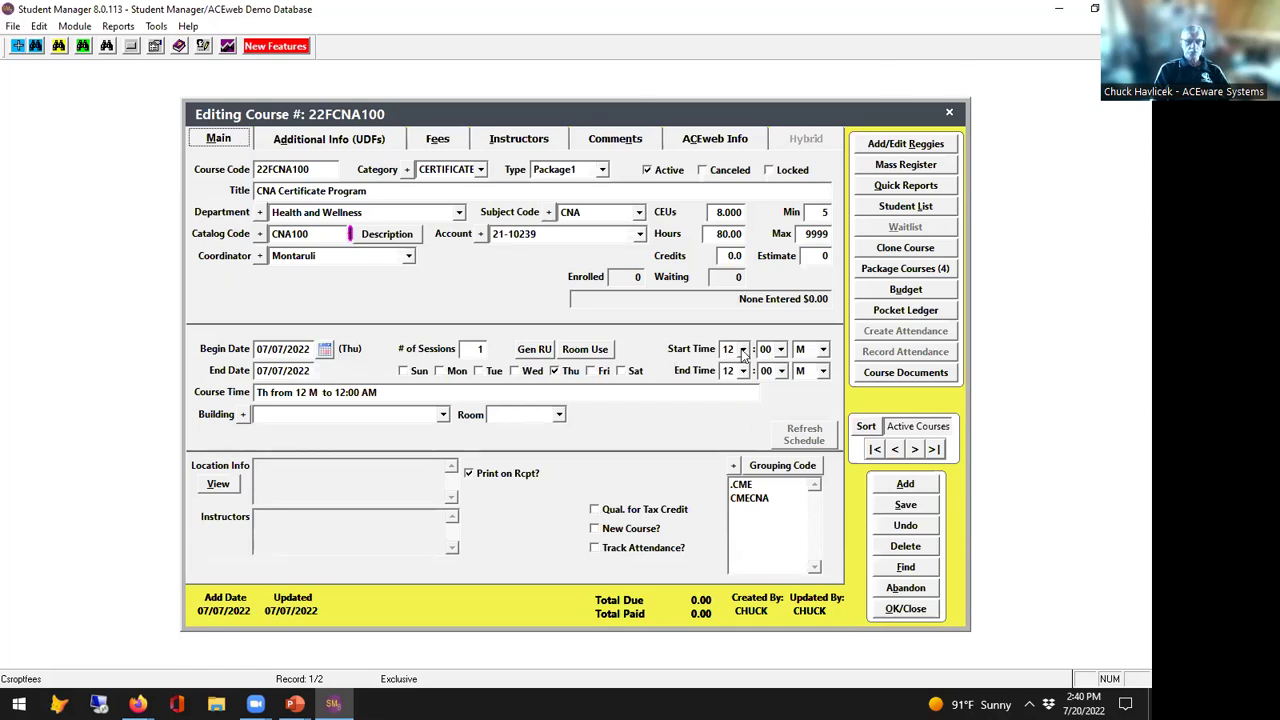
# Close course 22FCNA100, switch to the PowerPoint slide show and advance to the question about enrollments in child classes.
pyautogui.click(899, 610)
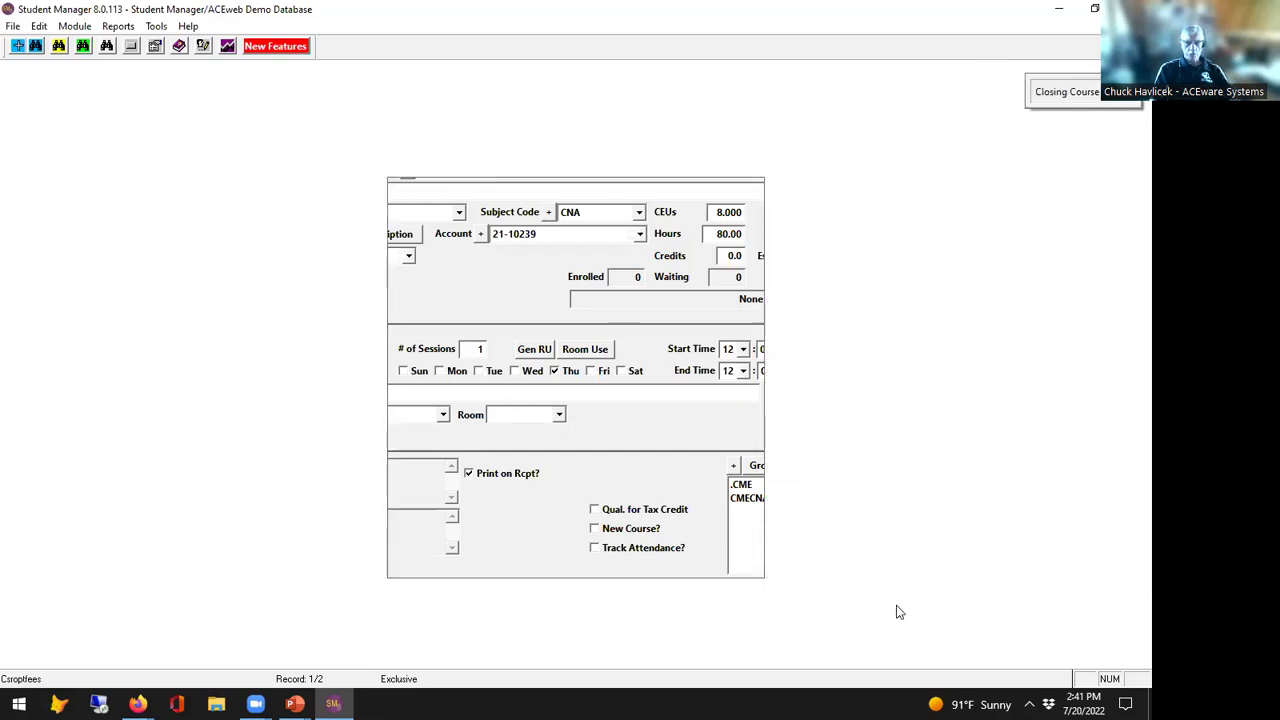
pyautogui.moveTo(300, 700)
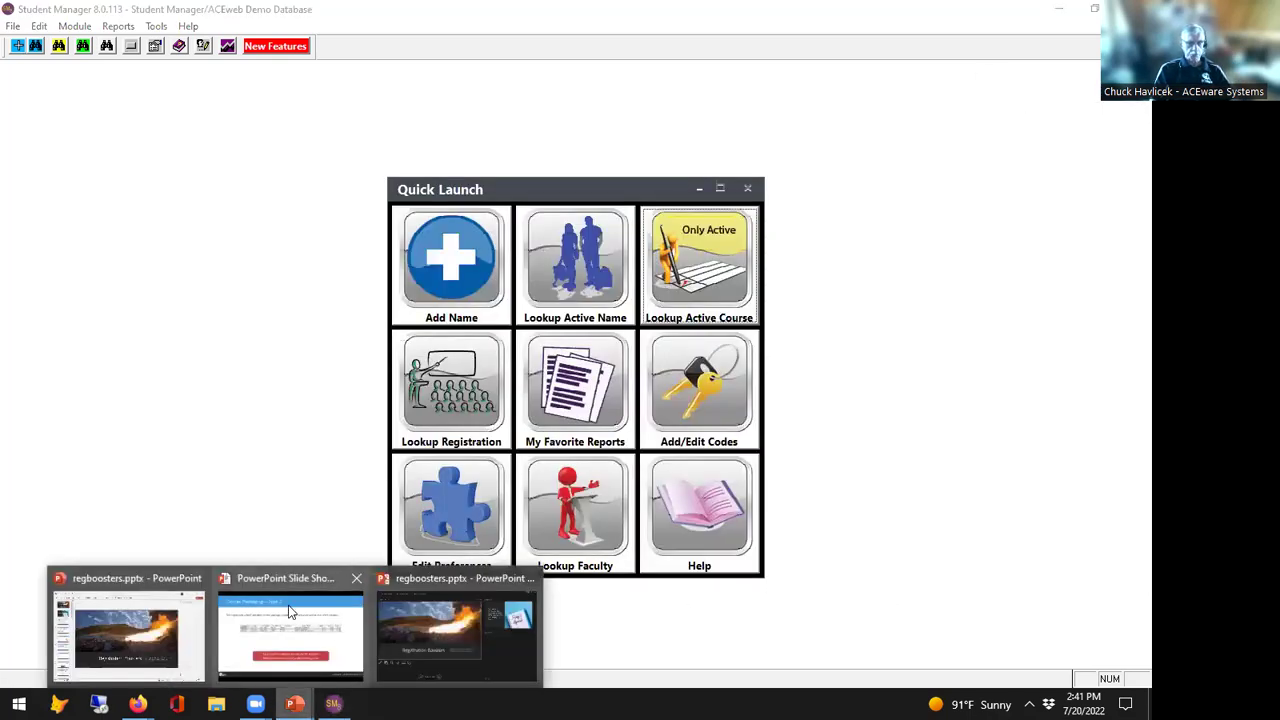
pyautogui.click(312, 672)
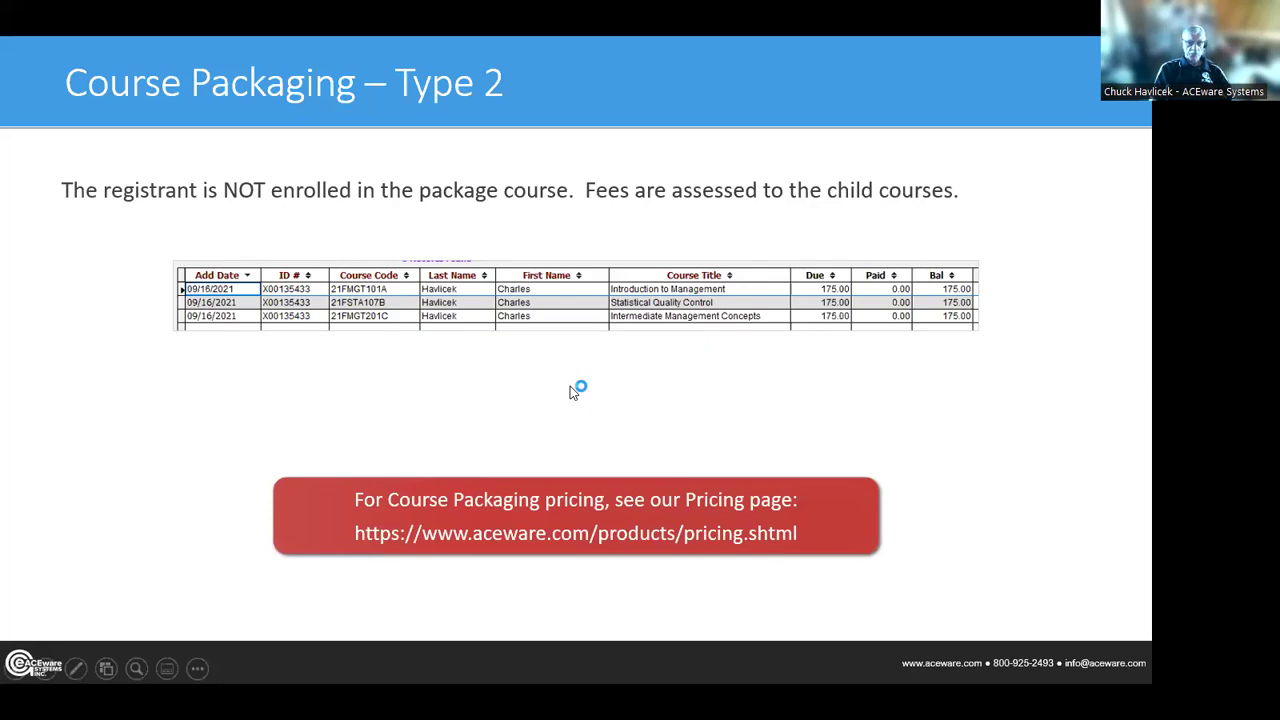
pyautogui.click(560, 504)
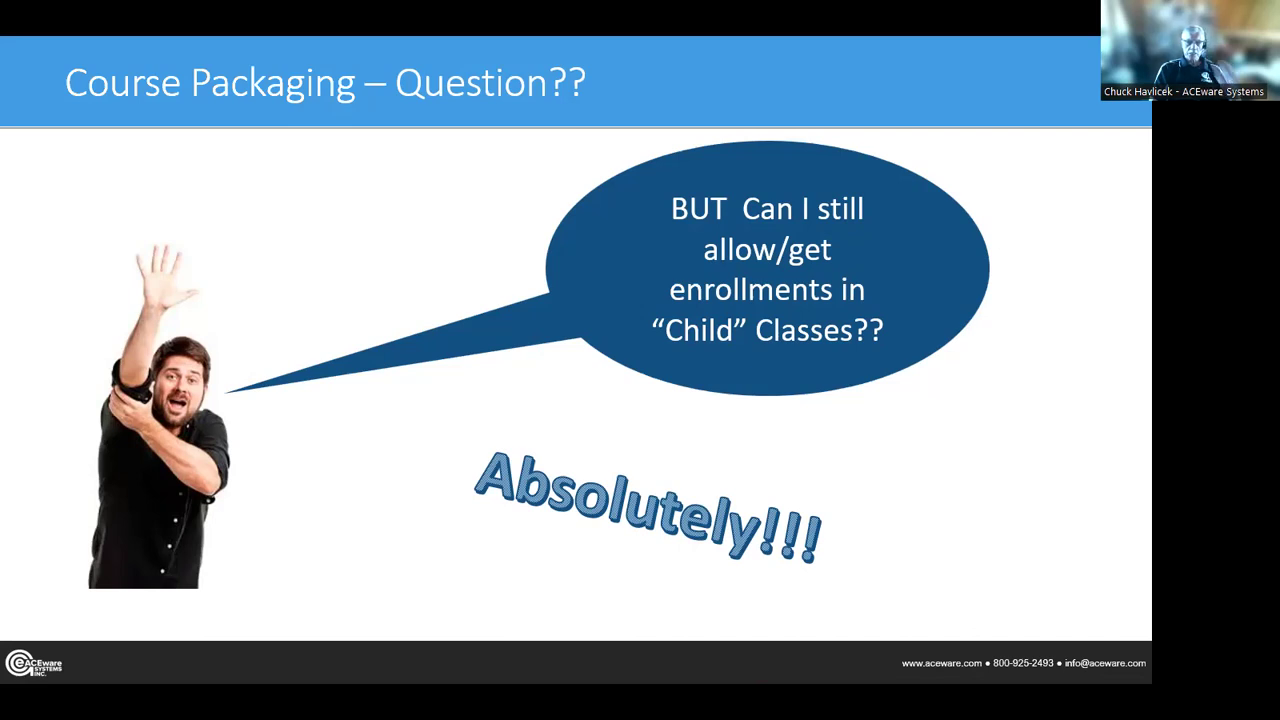
# Switch to Student Manager, search the active courses for "stud" and view the fees of Mastering Student Manager, 21WACE010A.
pyautogui.hotkey('alt', 'Tab')
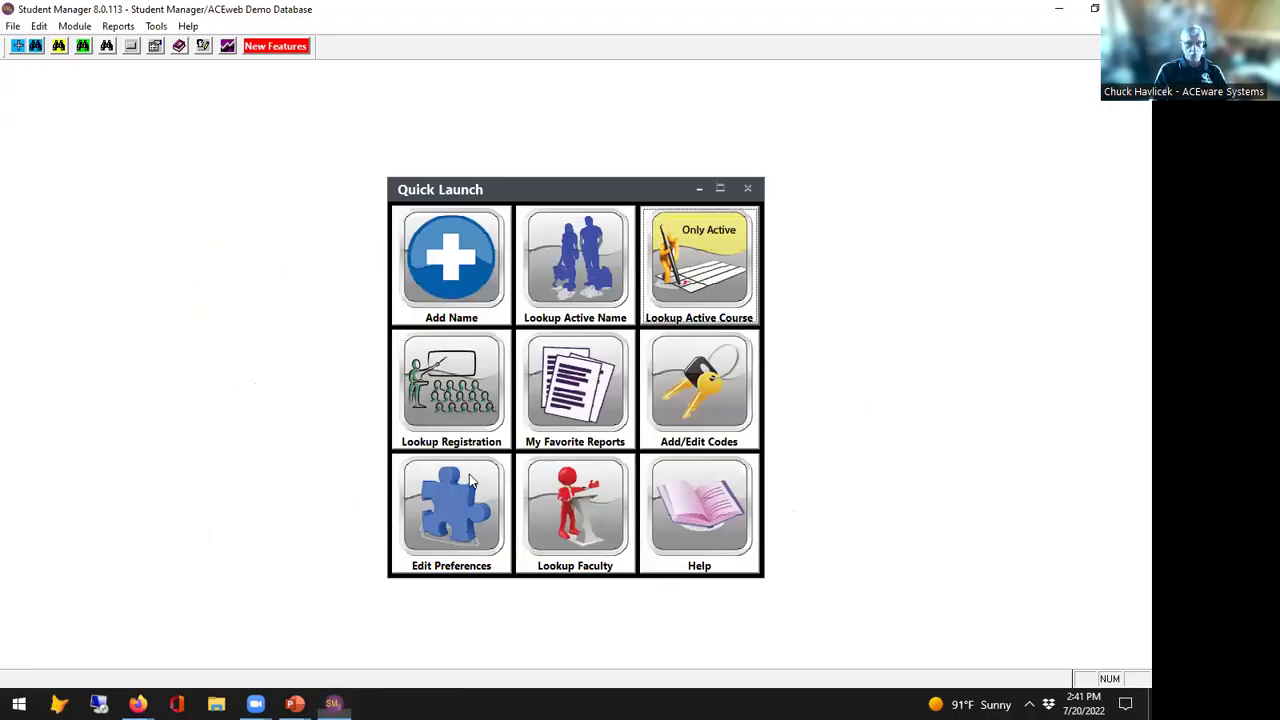
pyautogui.write('stu')
pyautogui.write('dne')
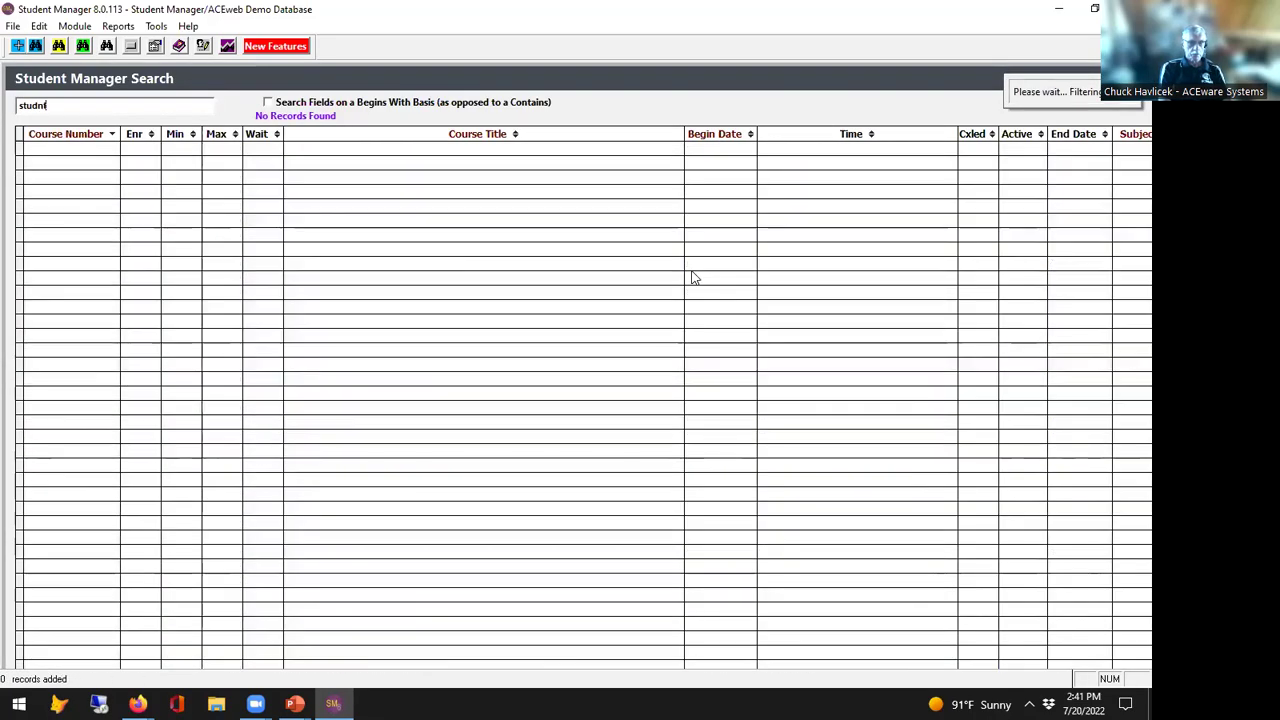
pyautogui.press('BackSpace')
pyautogui.press('BackSpace')
pyautogui.press('Return')
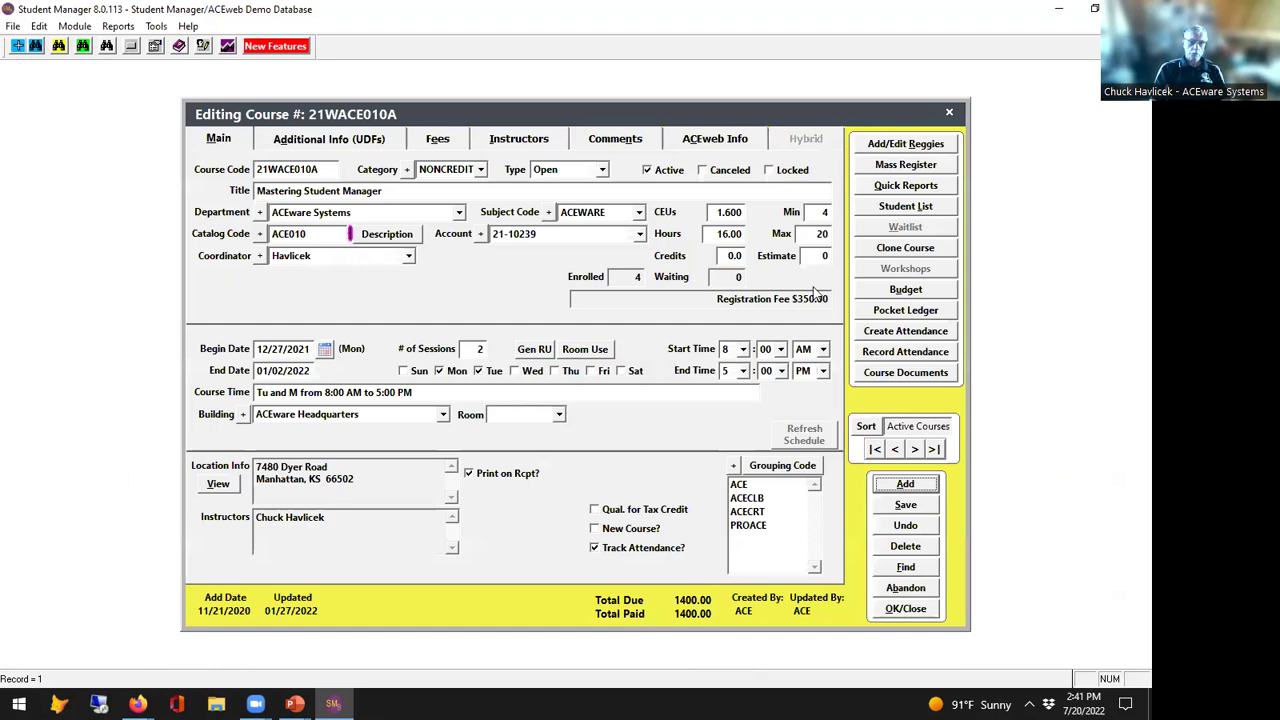
pyautogui.click(430, 139)
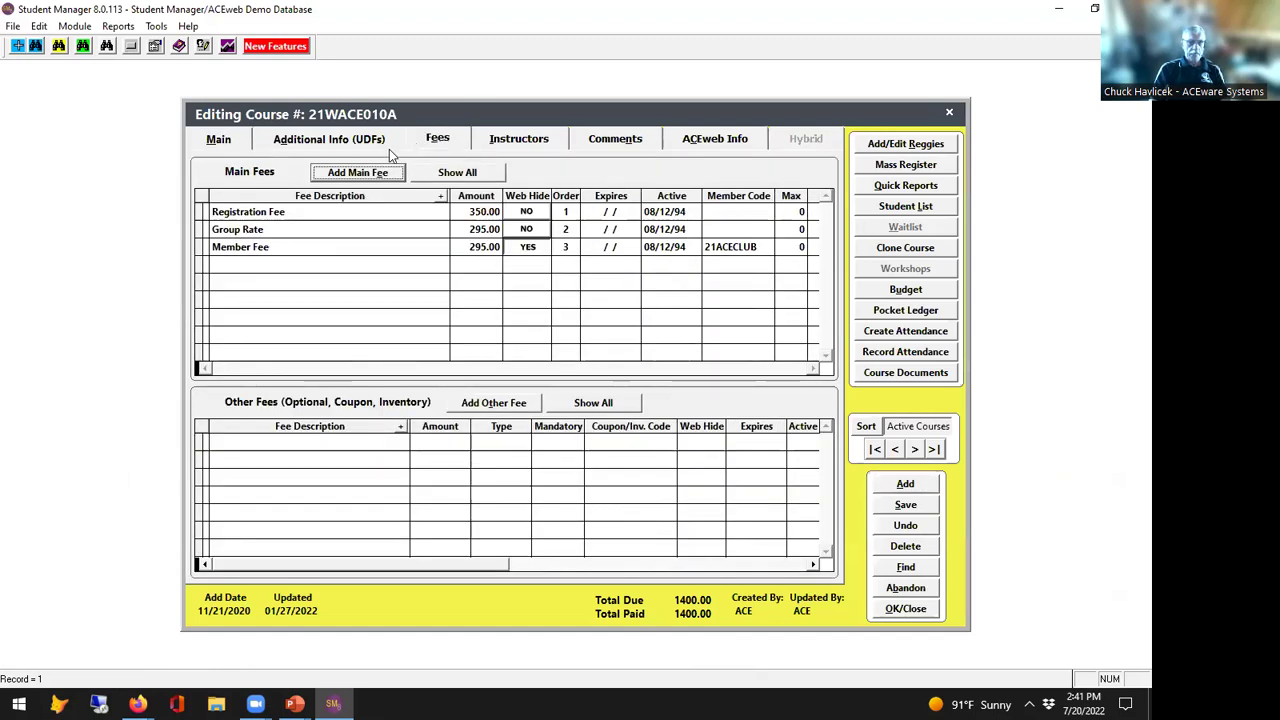
# Examine the main and other fees of courses 21WACE101A and 21WACME, and close the course record.
pyautogui.click(914, 449)
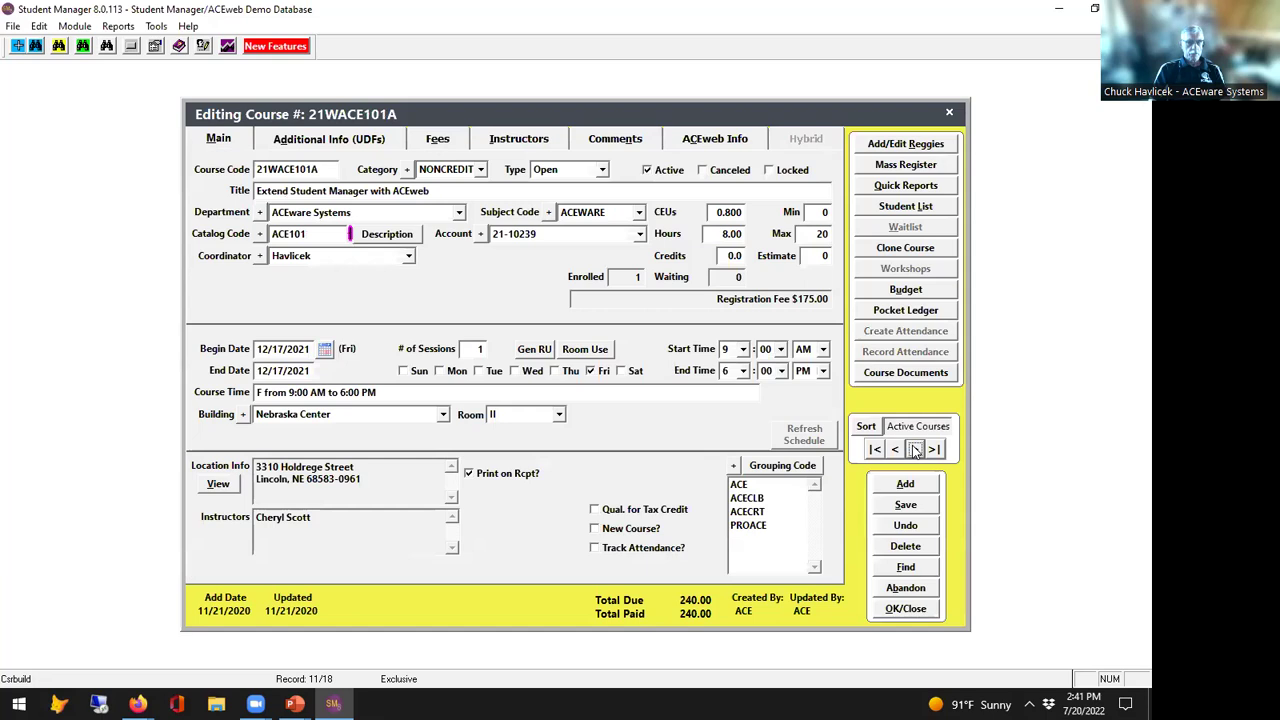
pyautogui.click(460, 145)
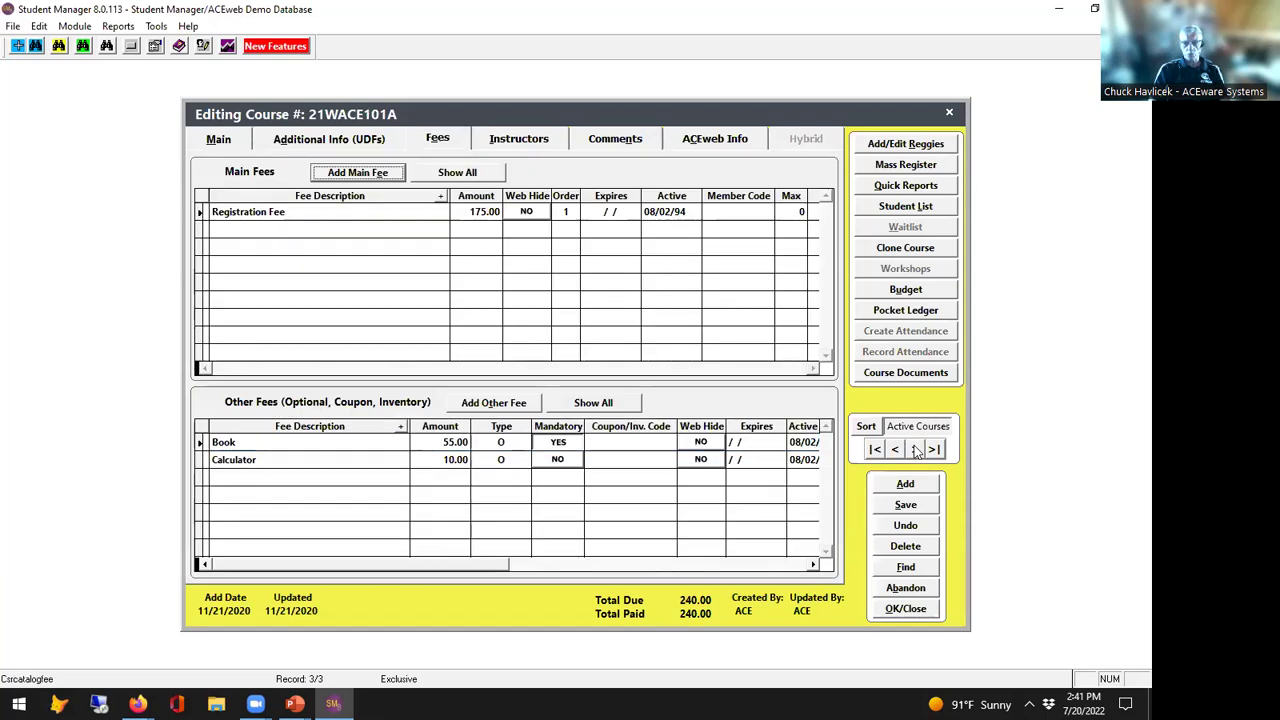
pyautogui.click(915, 449)
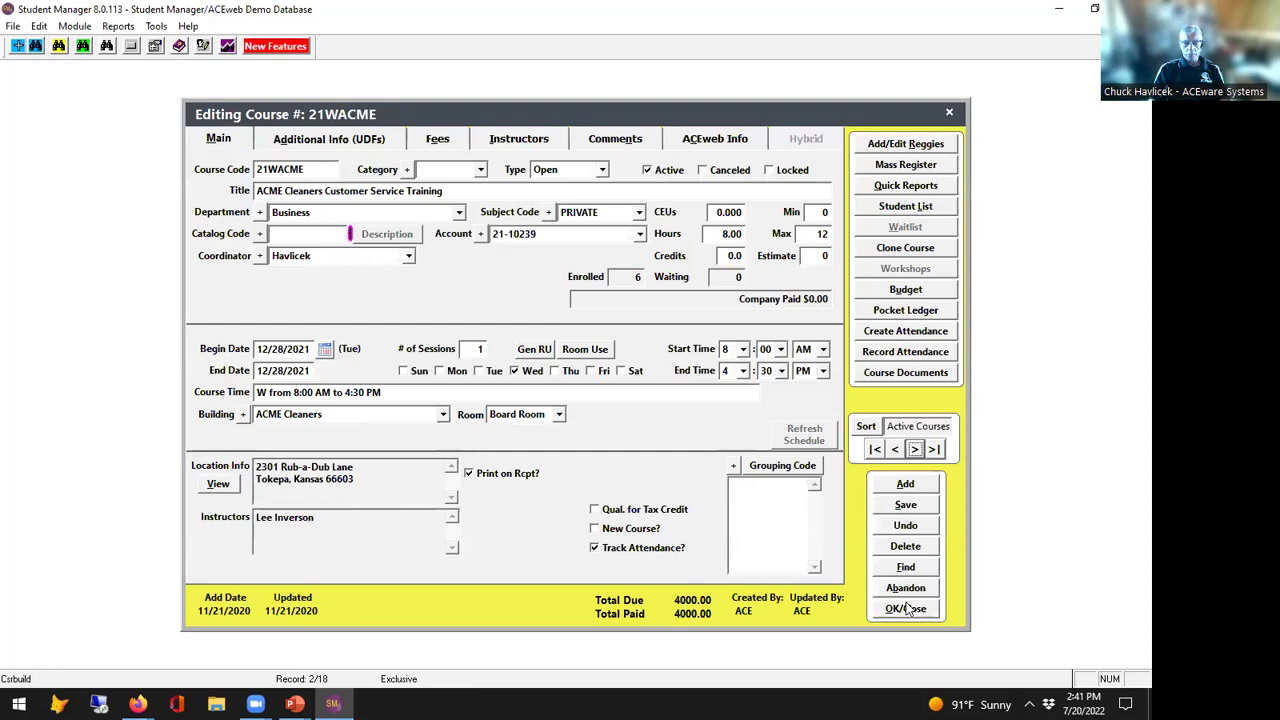
pyautogui.click(440, 139)
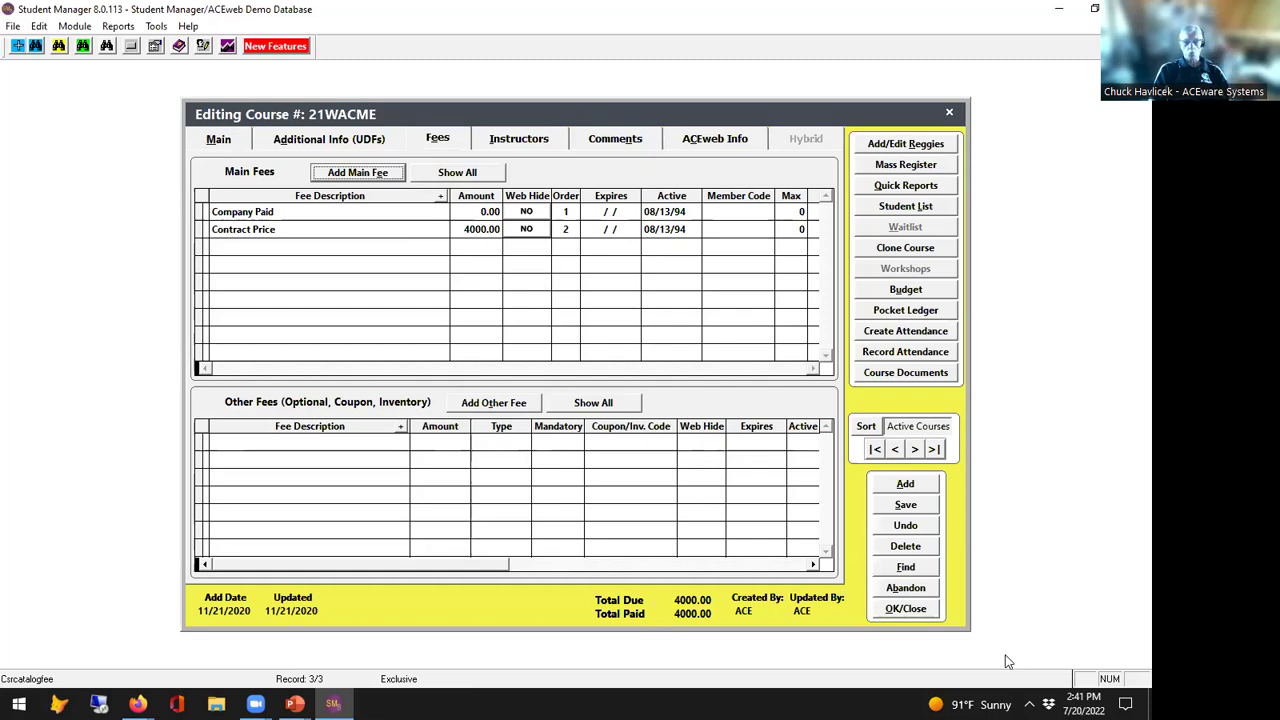
pyautogui.click(908, 608)
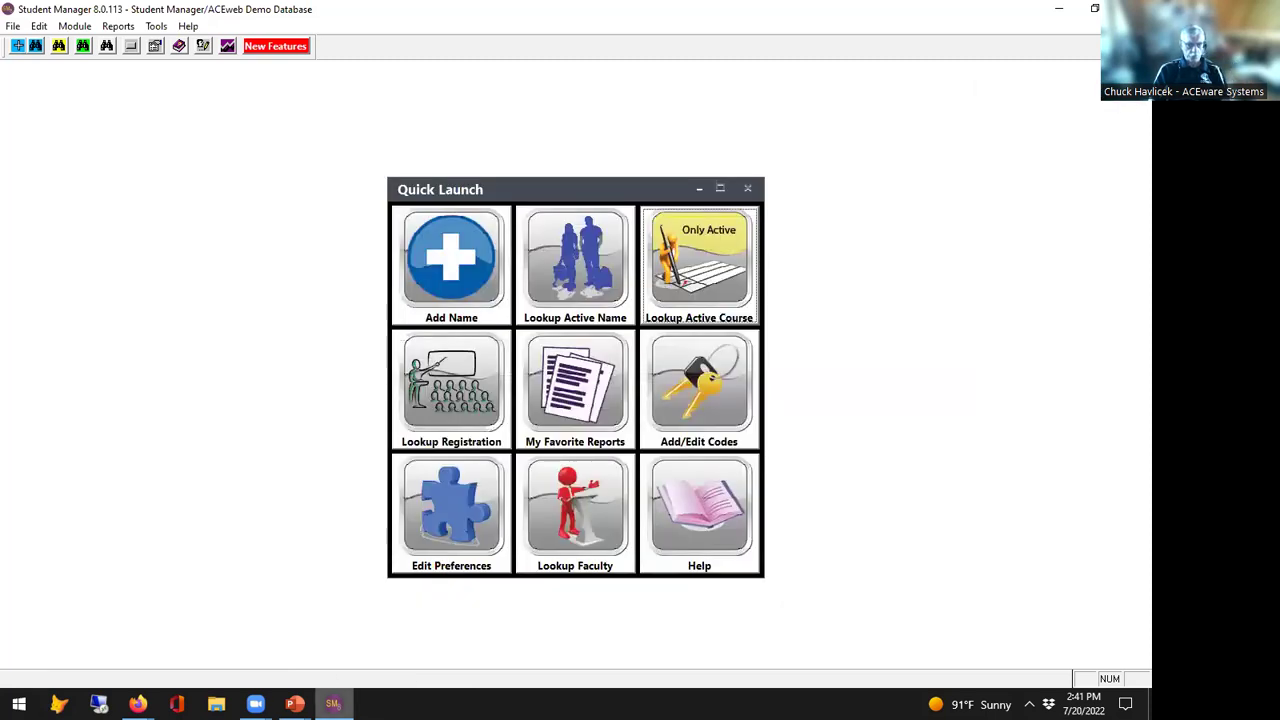
# Switch back to the PowerPoint slide show and advance to the Package 1 point on which programs best fit which packages.
pyautogui.moveTo(295, 704)
pyautogui.click(290, 630)
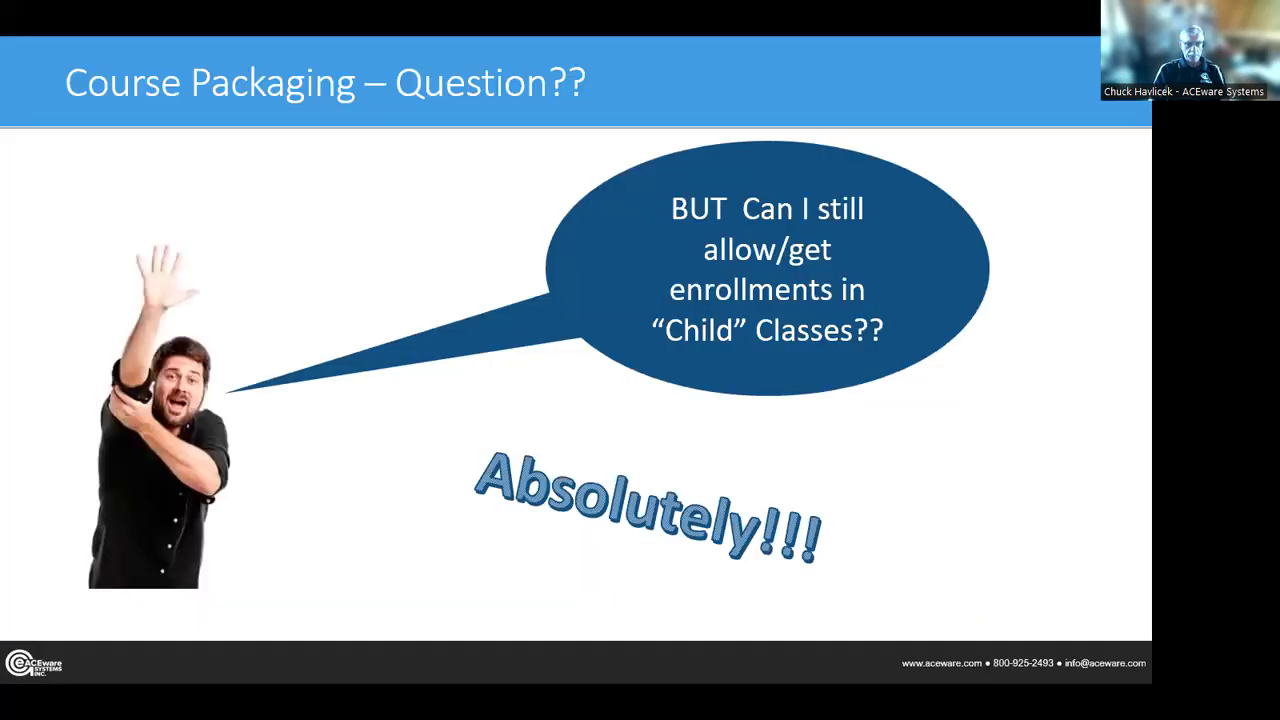
pyautogui.press('Right')
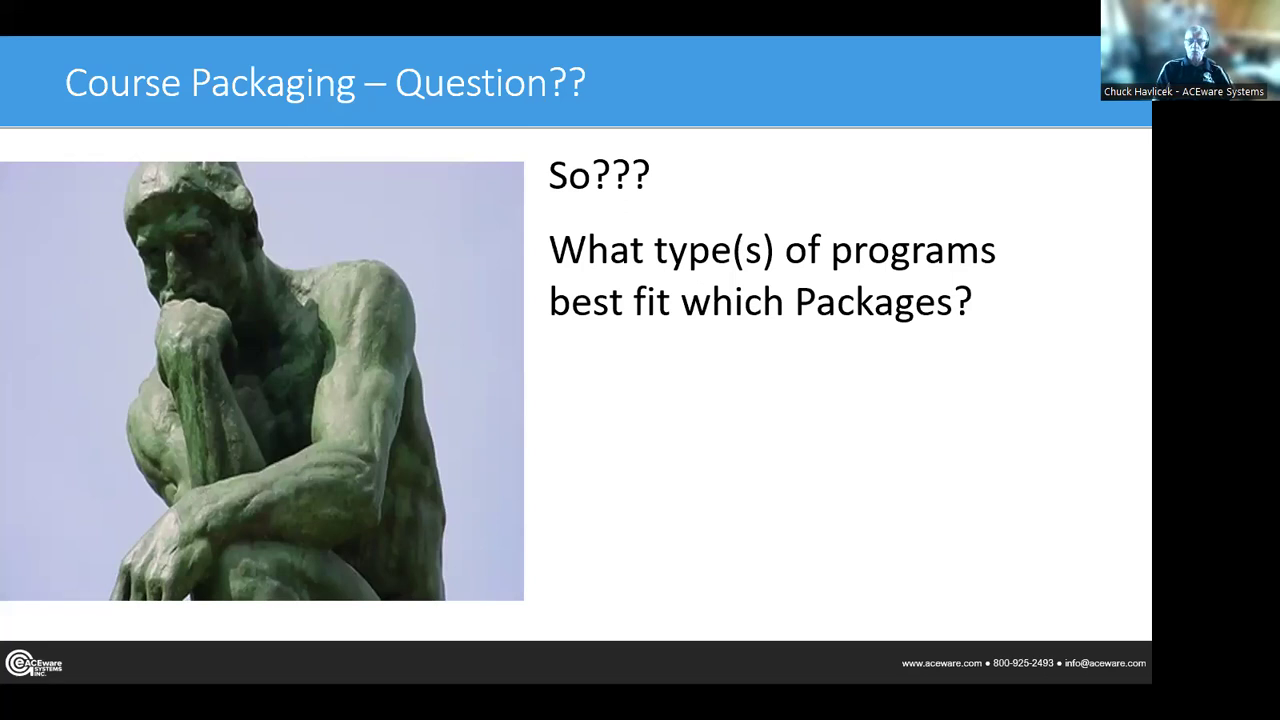
pyautogui.press('Right')
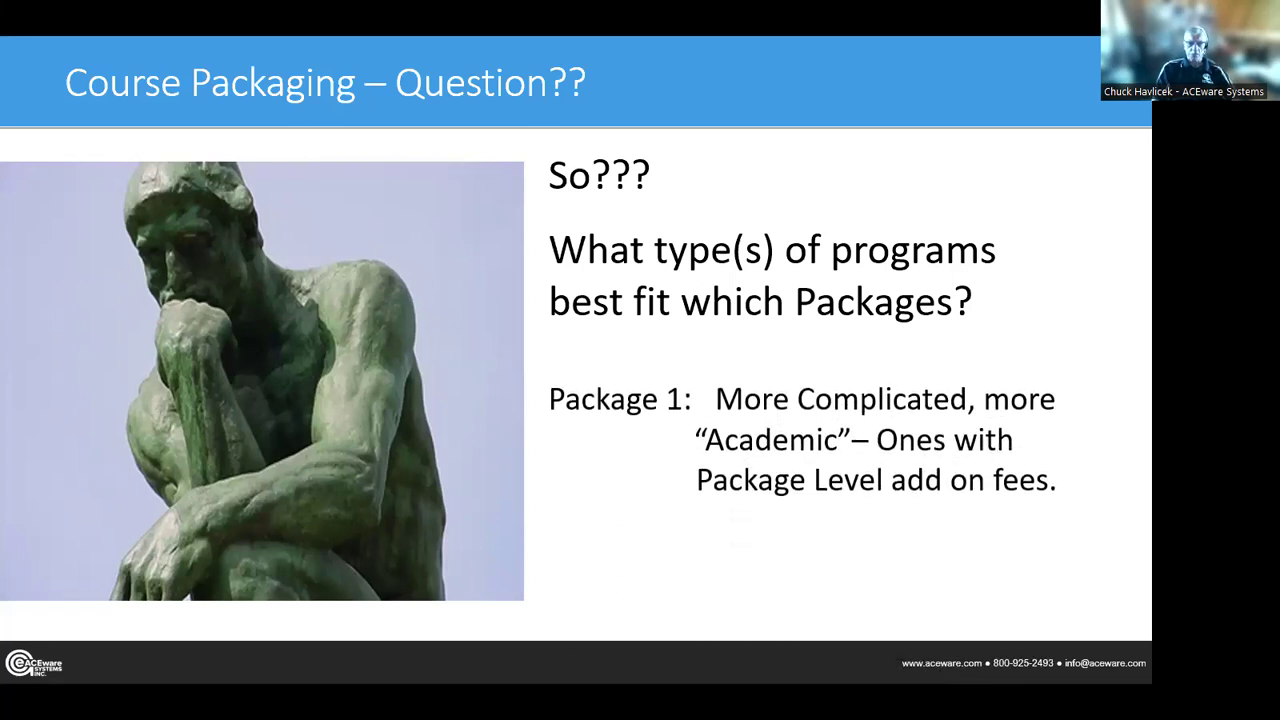